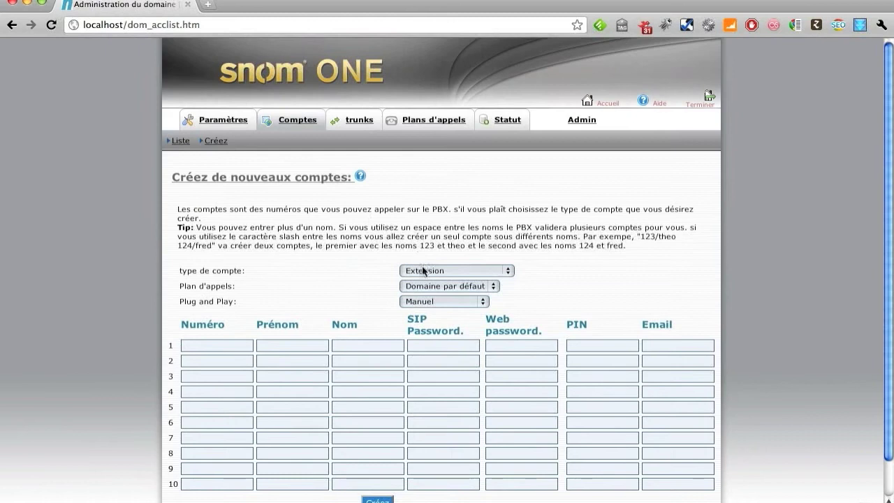
Enter account number 40 and dismiss the already-exists warning, then type the user's first and last name
click(229, 348)
text(40)
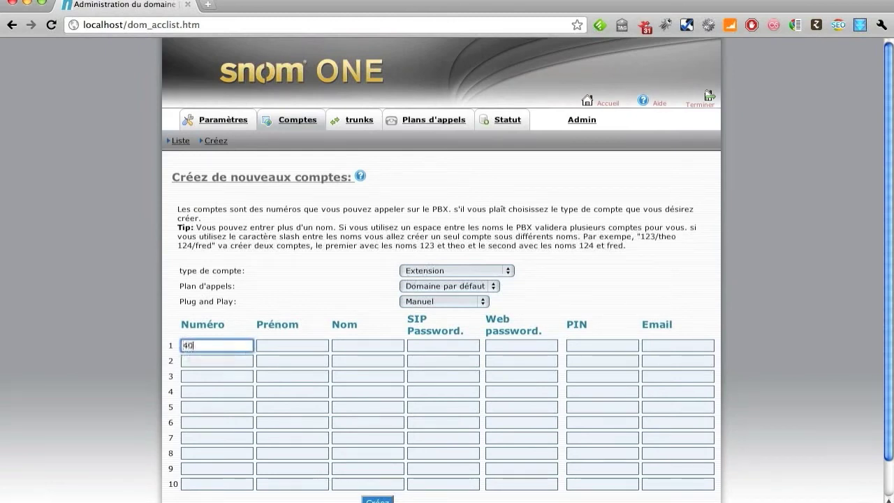
key(Tab)
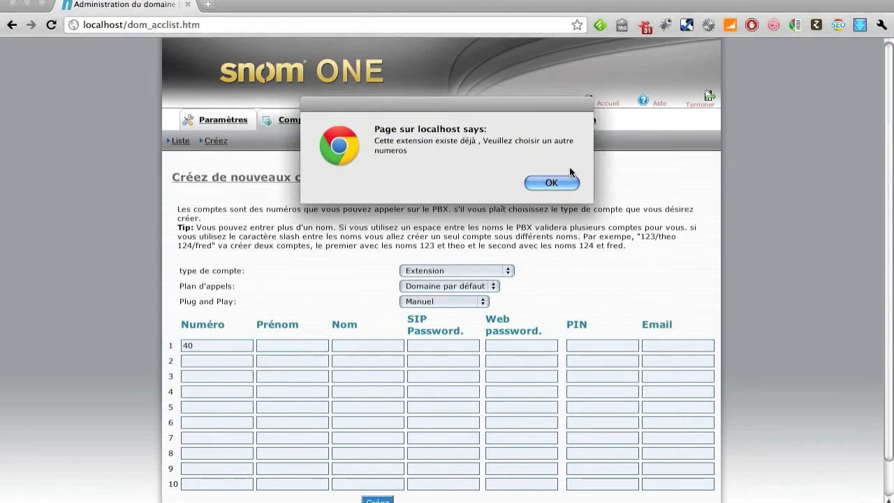
click(552, 183)
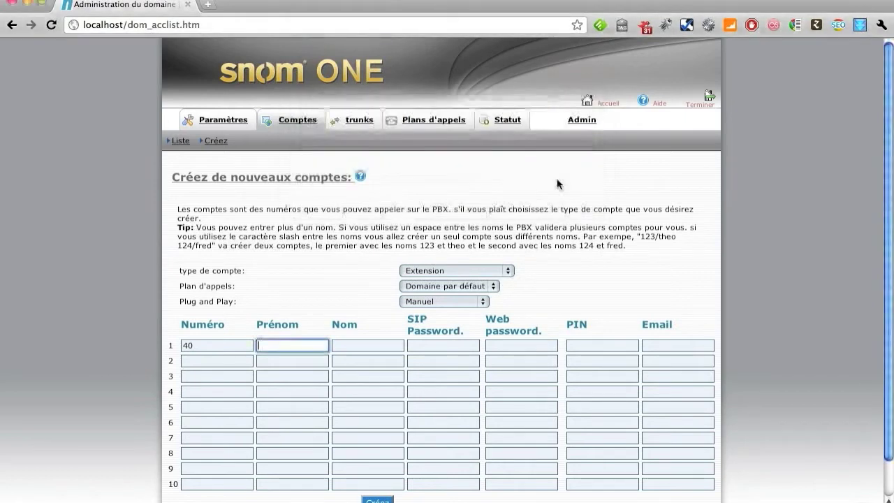
text(Test)
key(Tab)
text(Toto)
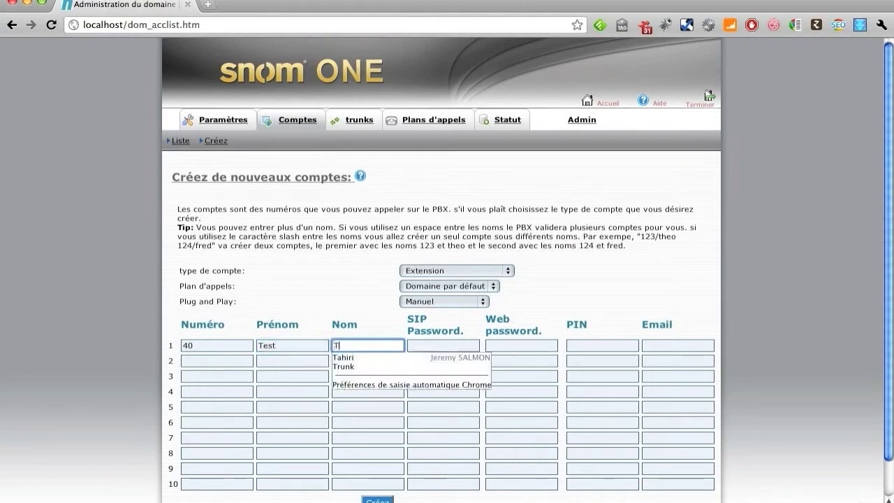
Fill in the SIP password, web password, PIN and the user's e-mail address
key(Tab)
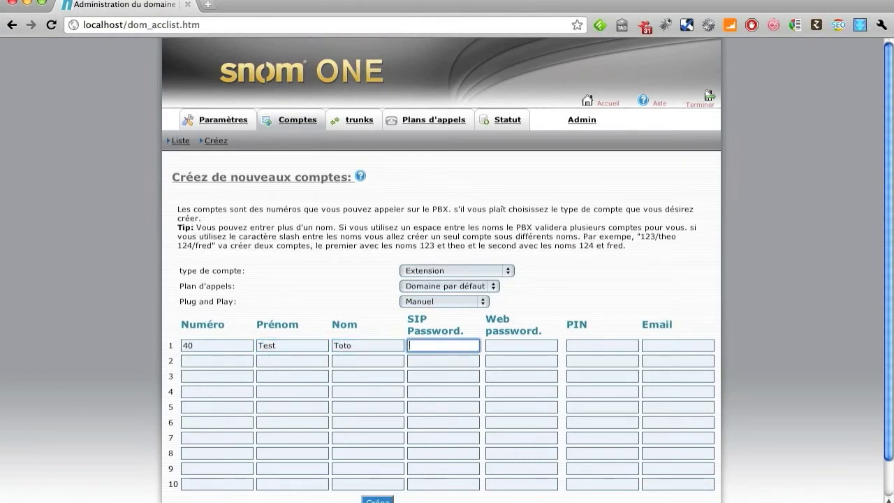
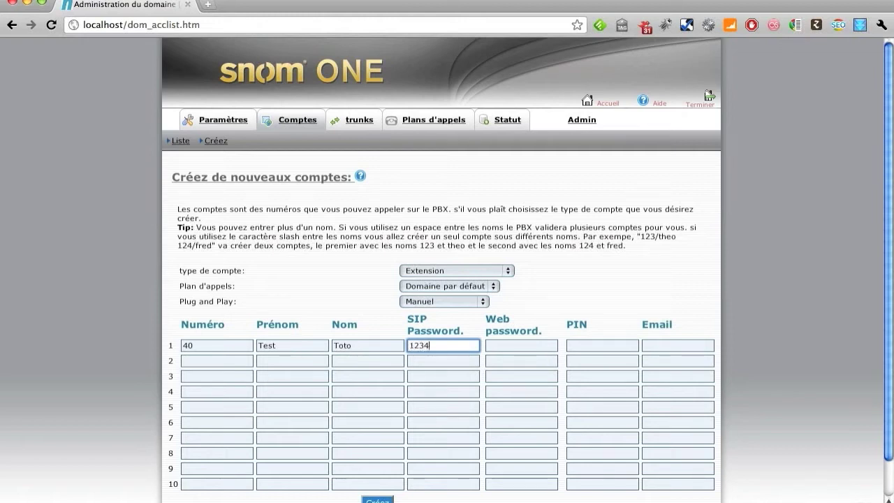
key(Tab)
key(Tab)
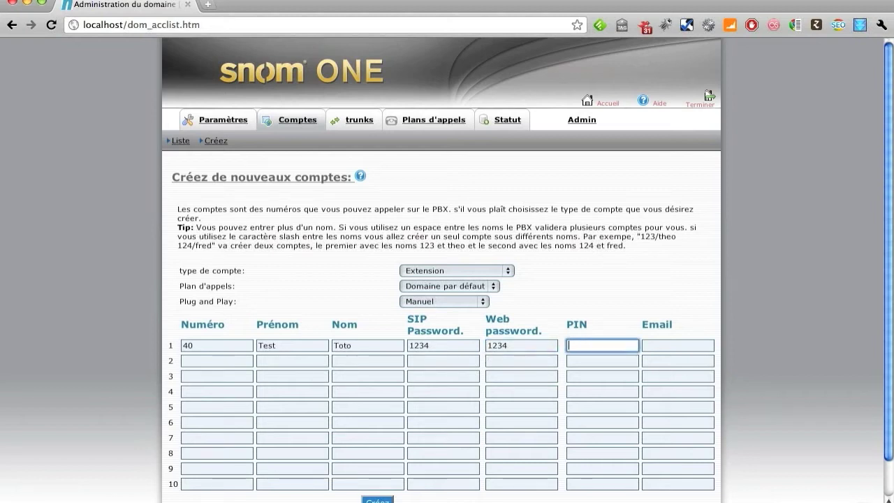
key(Tab)
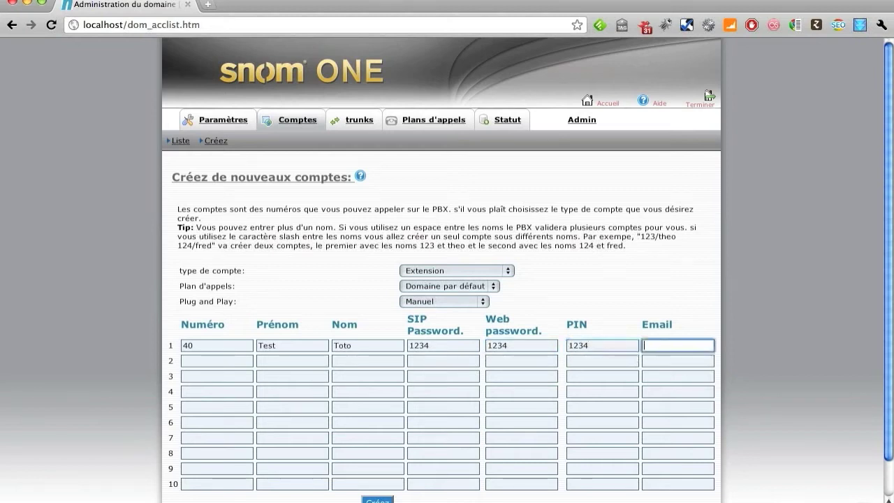
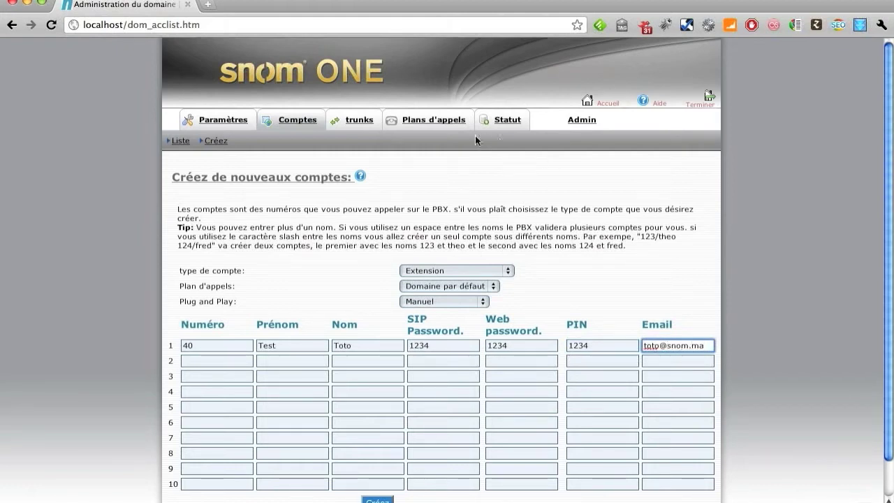
Replace the SIP password in the row with a new, stronger one
drag(434, 346, 406, 347)
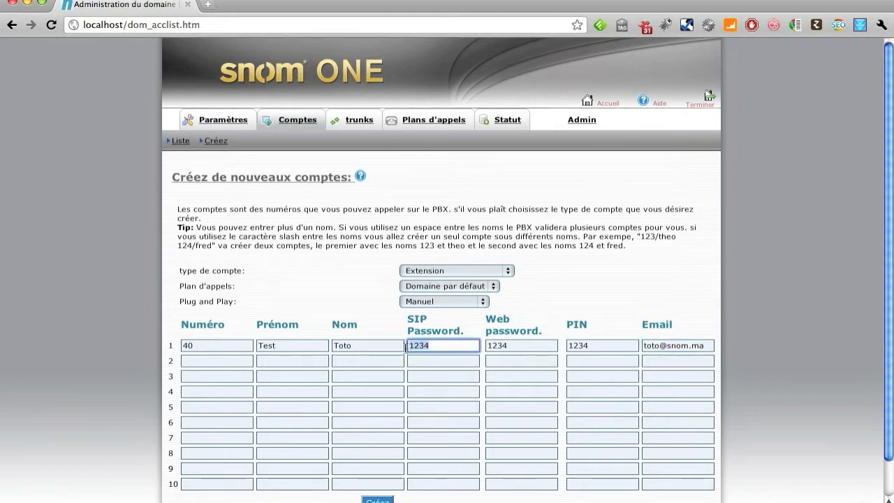
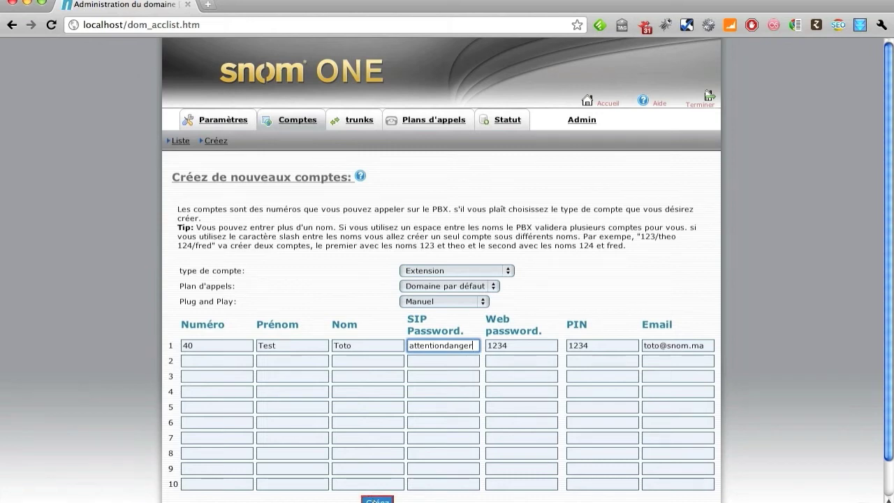
click(179, 143)
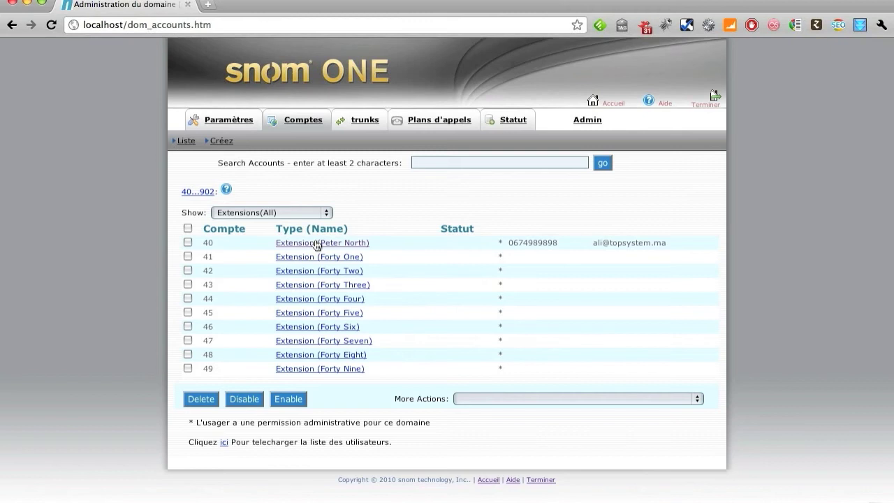
Open extension 40's general settings and switch its dial plan to Standard Dialplan
click(316, 243)
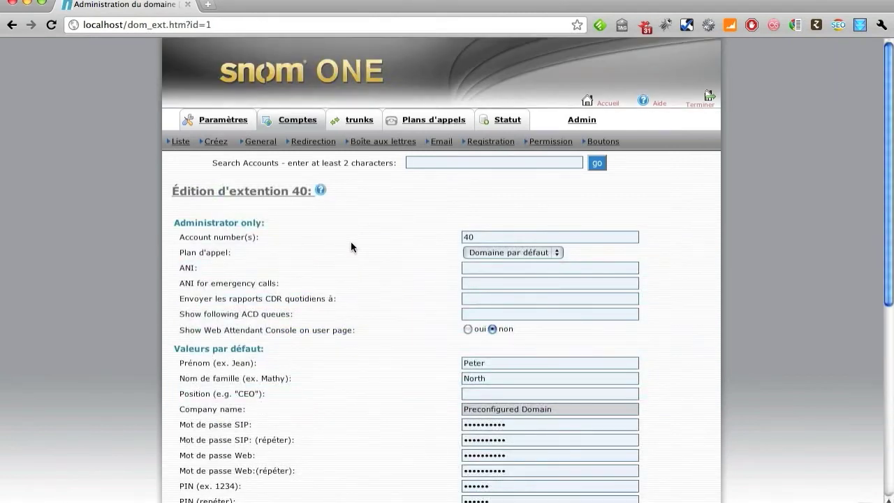
click(253, 142)
drag(890, 201, 890, 245)
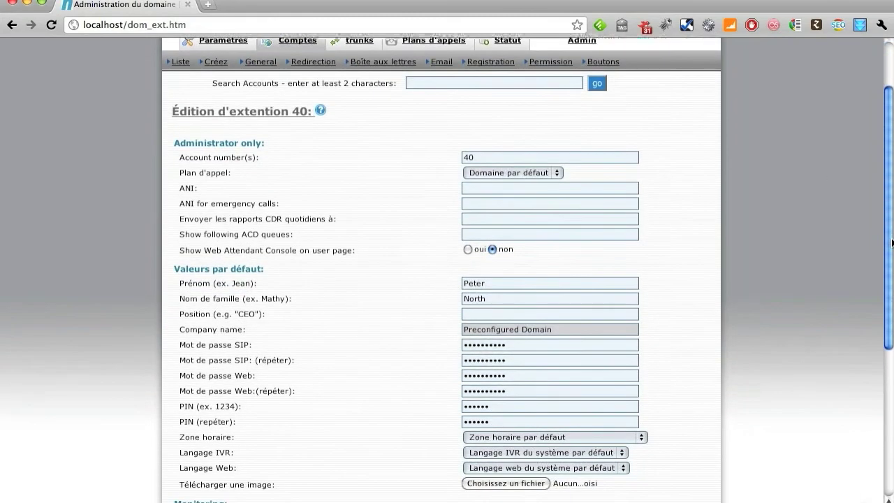
click(502, 158)
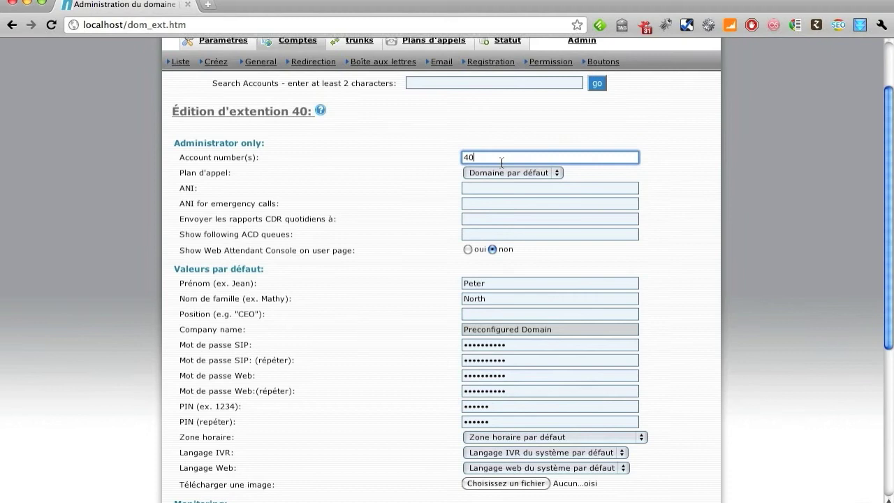
click(558, 173)
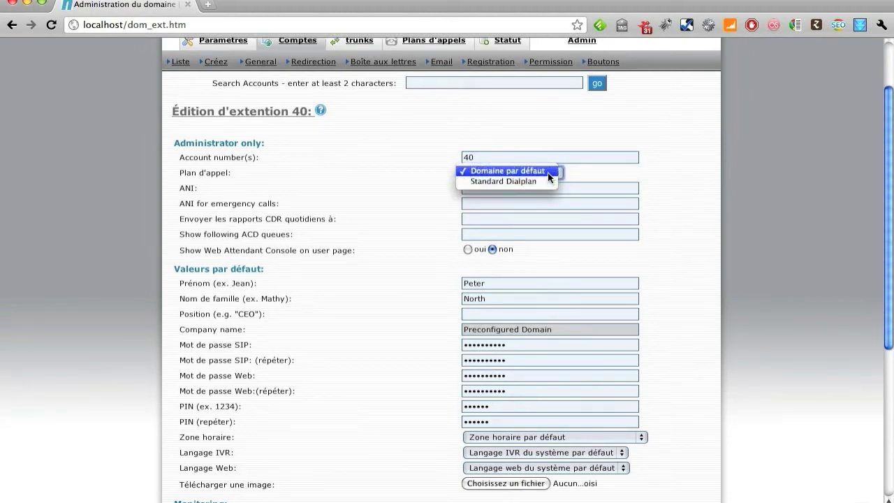
click(547, 179)
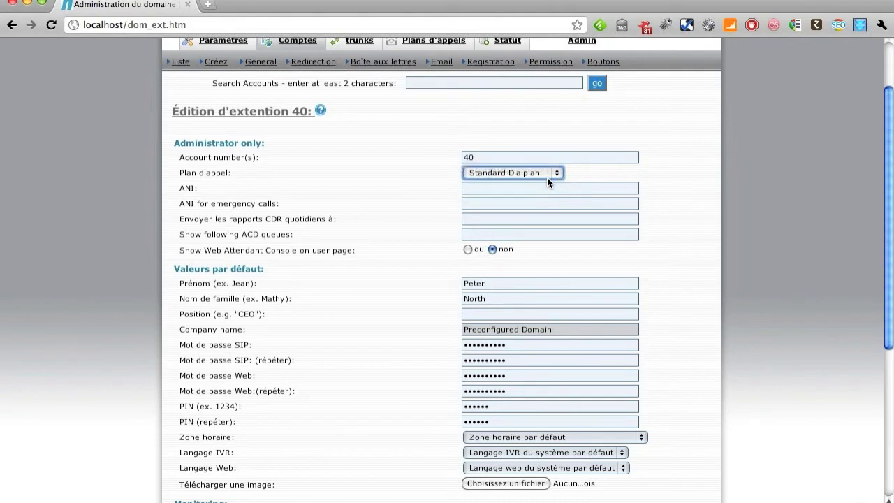
Replace the extension's first and last name and set the Position to Stagiaire
click(506, 220)
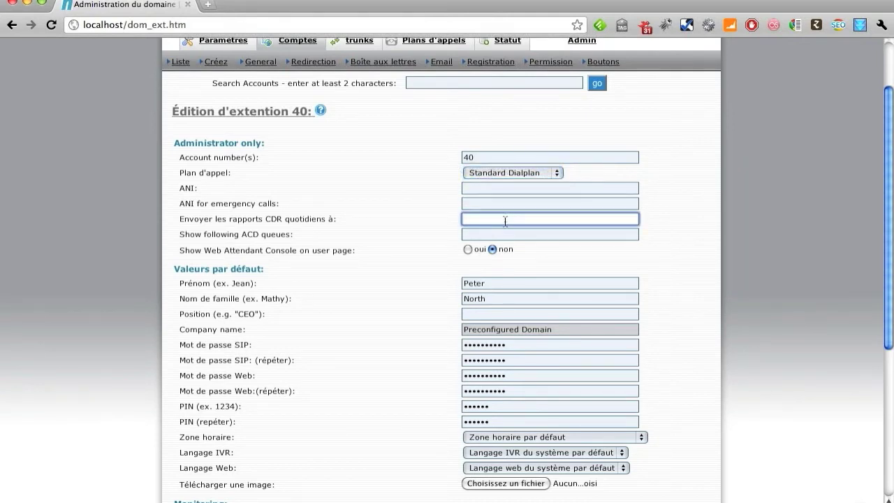
drag(512, 282, 445, 280)
text(Toto)
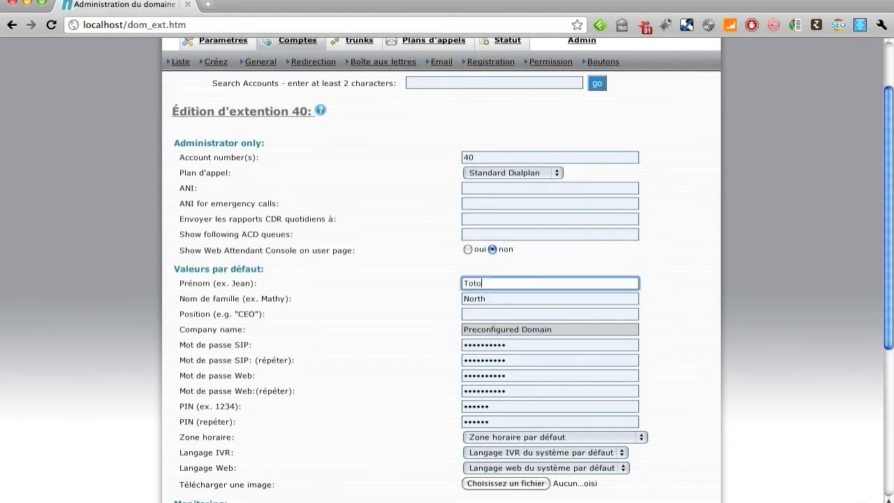
key(Tab)
text(Tutu)
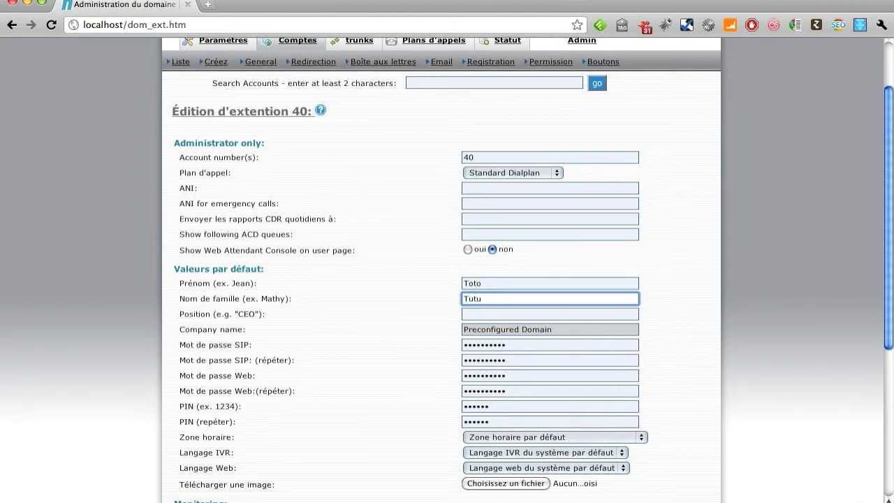
click(496, 316)
text(Stagiaire)
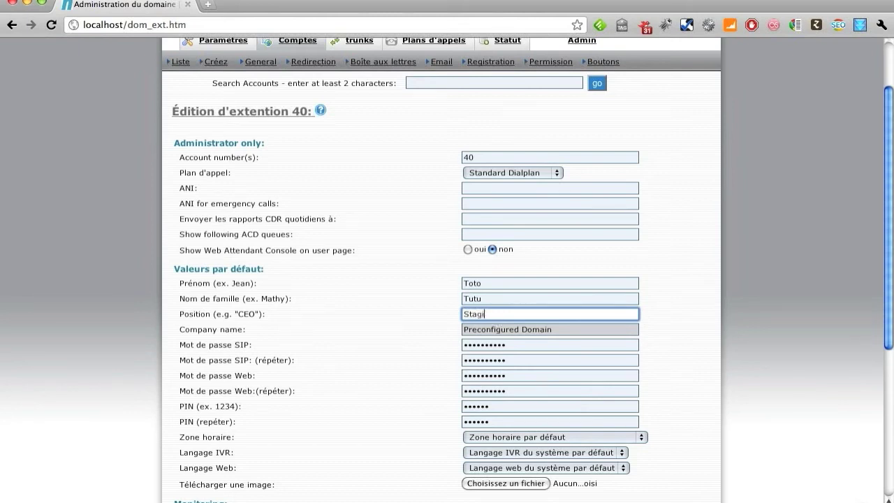
Go through the SIP password, web password and PIN fields and their confirmations
click(494, 345)
click(492, 359)
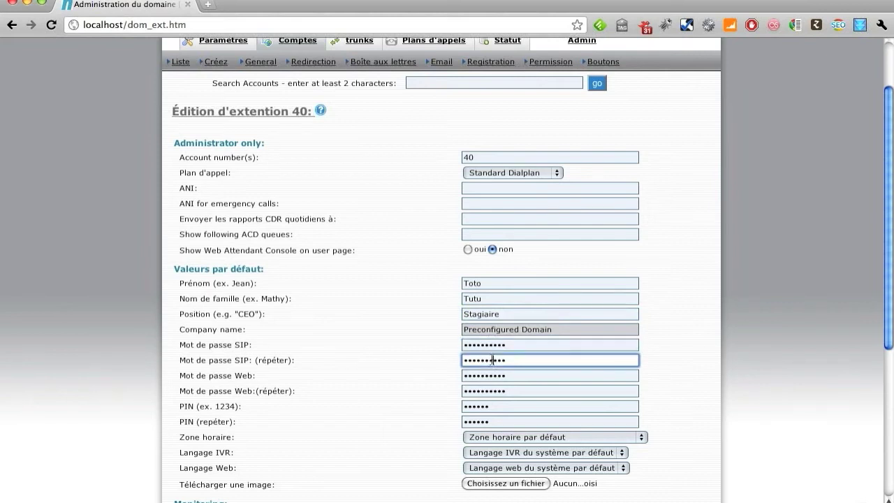
click(490, 344)
click(492, 361)
click(492, 376)
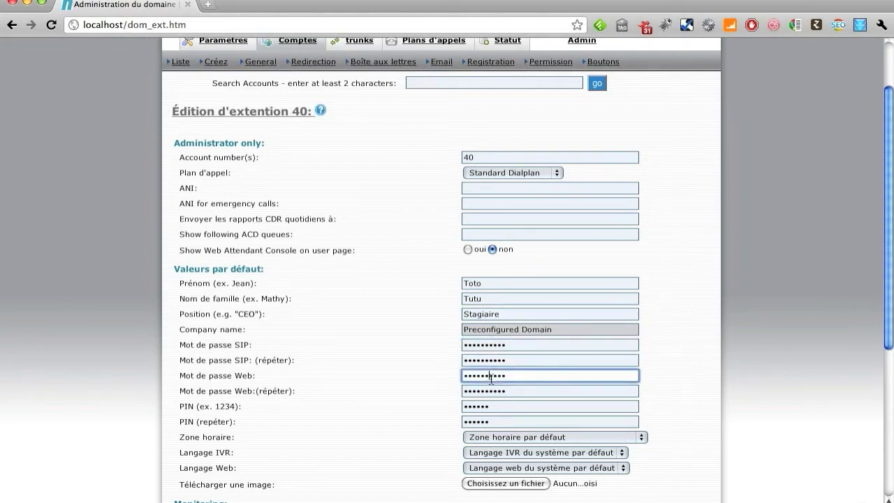
click(492, 389)
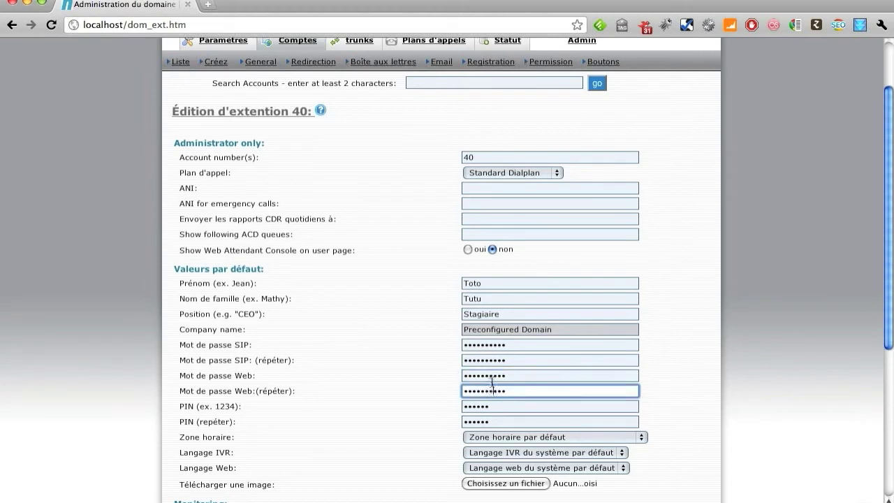
click(492, 377)
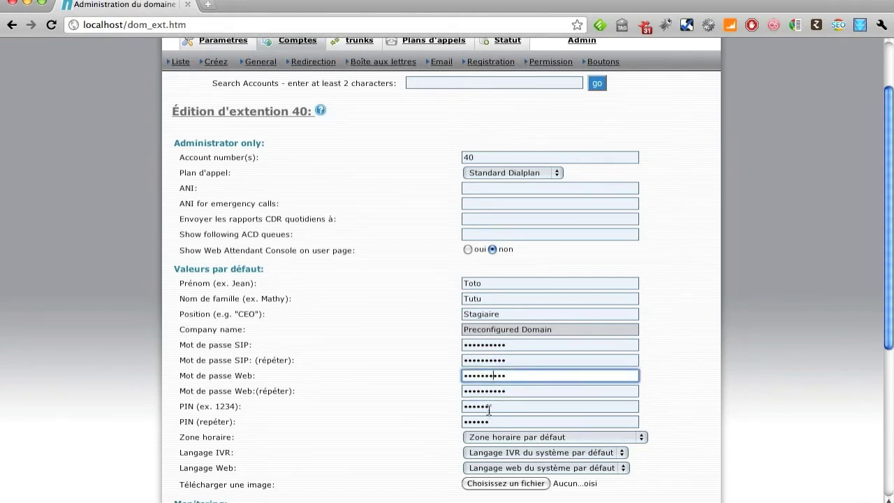
click(489, 408)
click(495, 422)
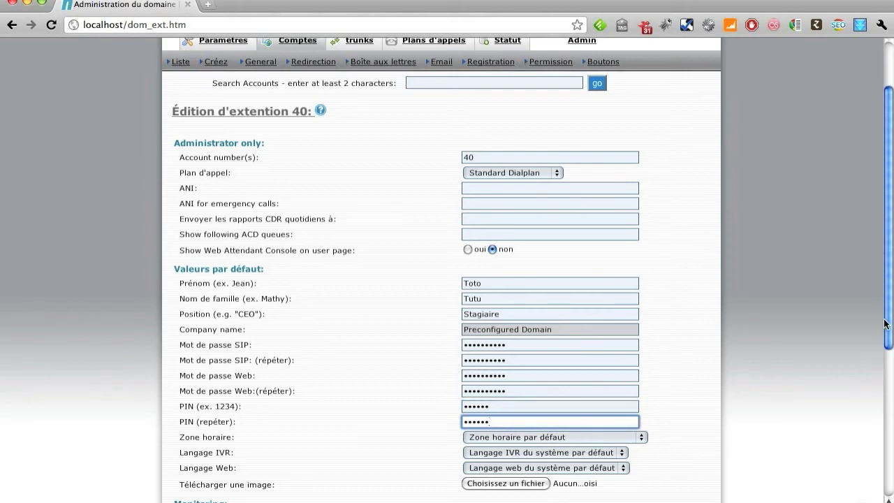
scroll(890, 325, down, 4)
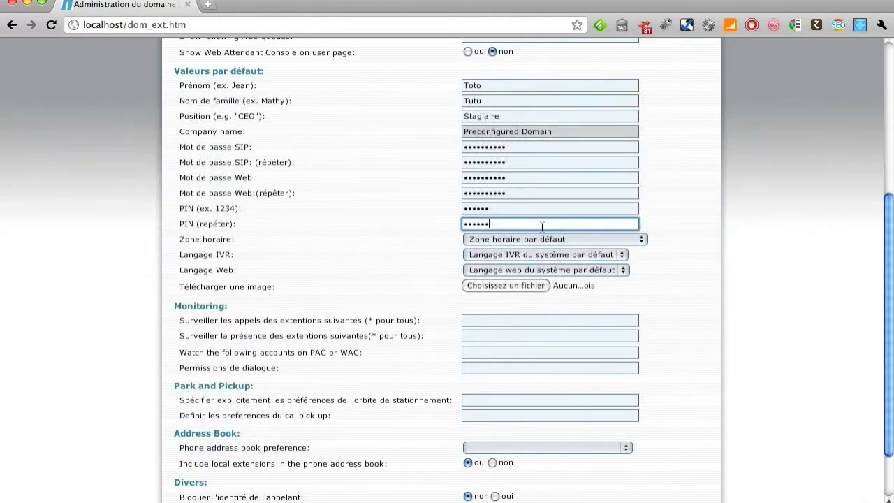
Set extension 40's time zone to 'Zone horaire par défaut'
click(545, 238)
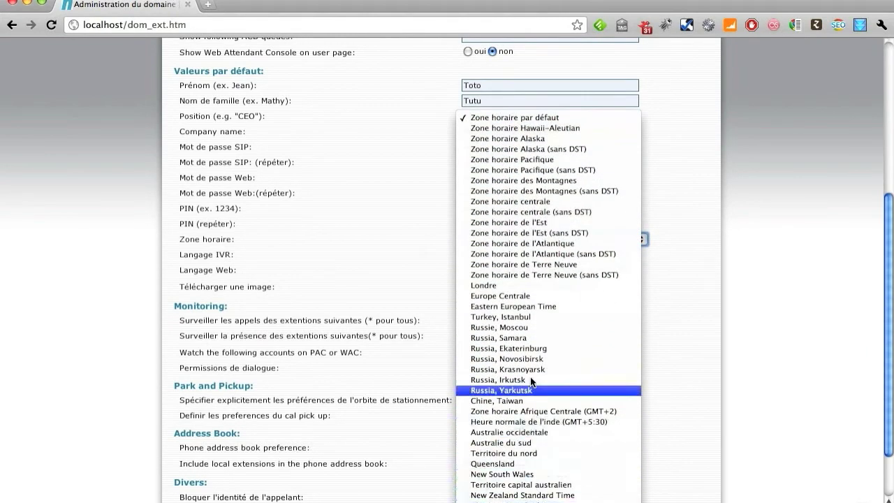
key(Escape)
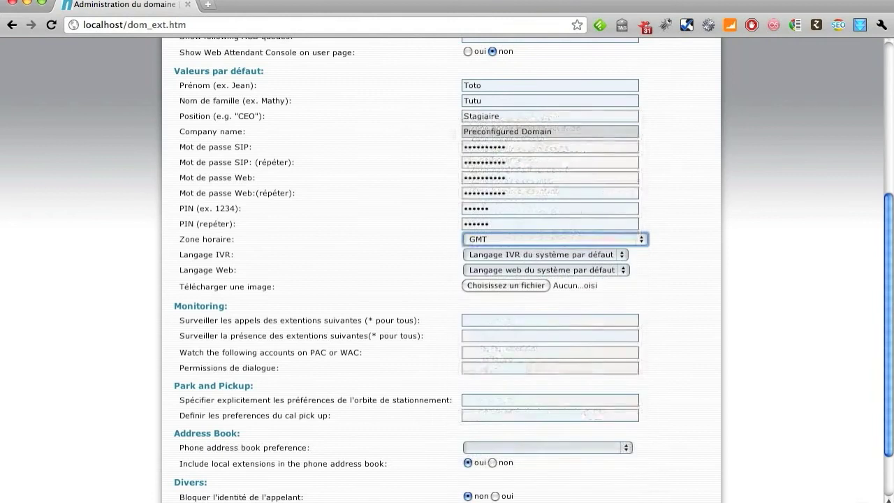
click(492, 236)
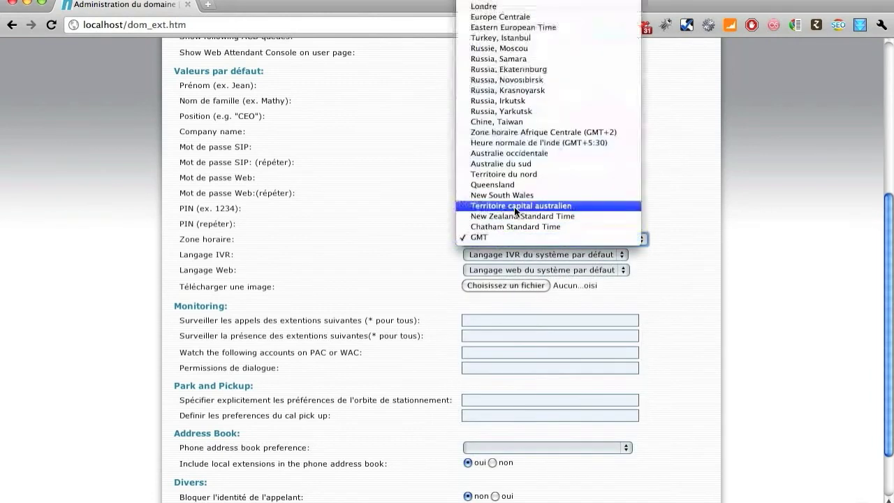
scroll(514, 207, up, 5)
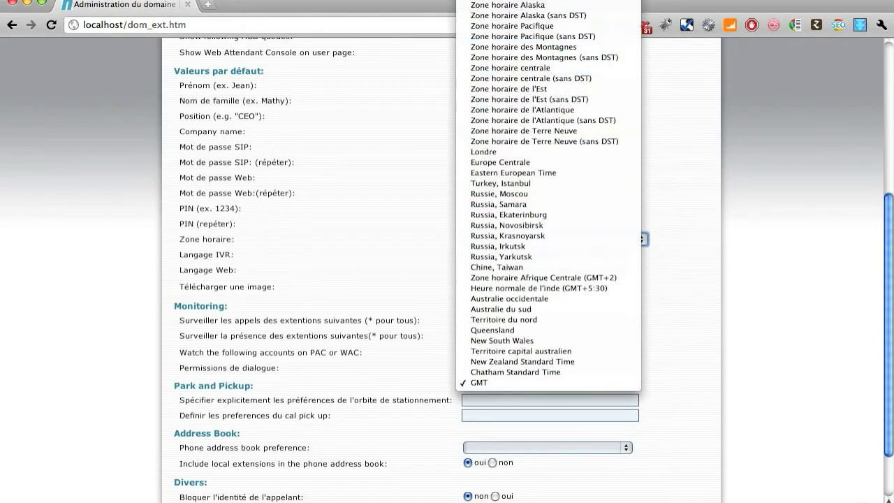
click(503, 7)
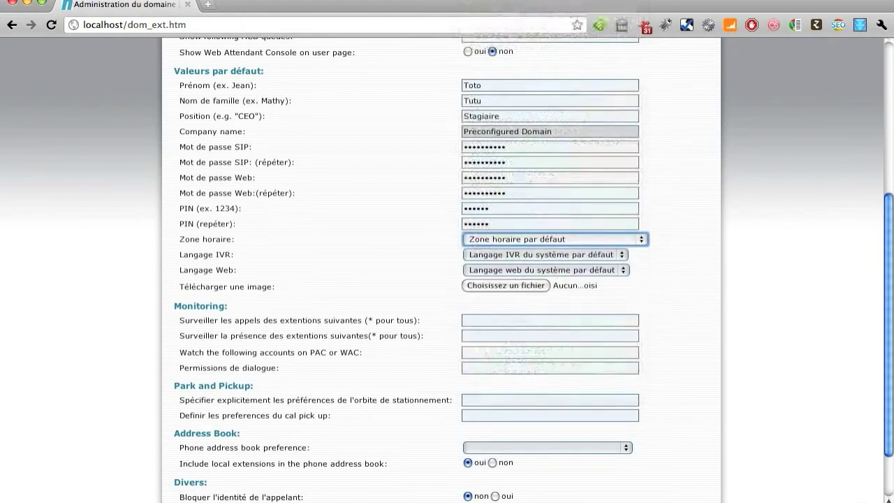
Keep the system default IVR language and cancel the image upload
click(580, 258)
click(579, 251)
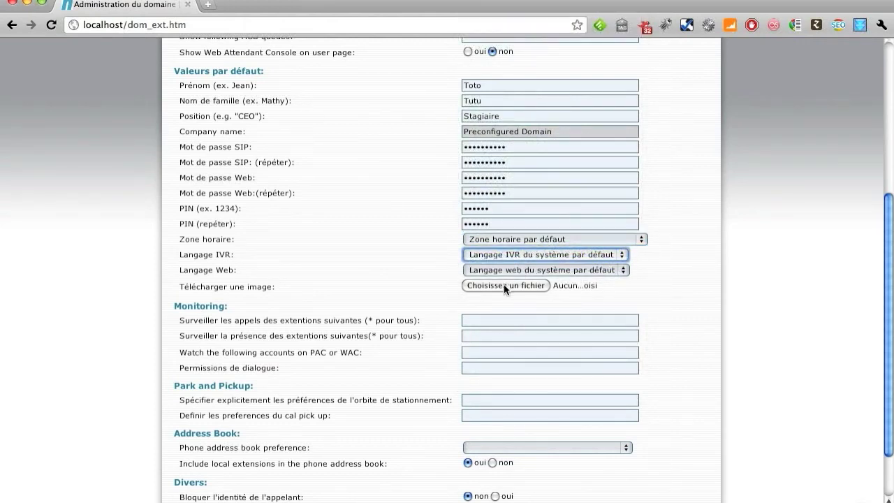
click(503, 285)
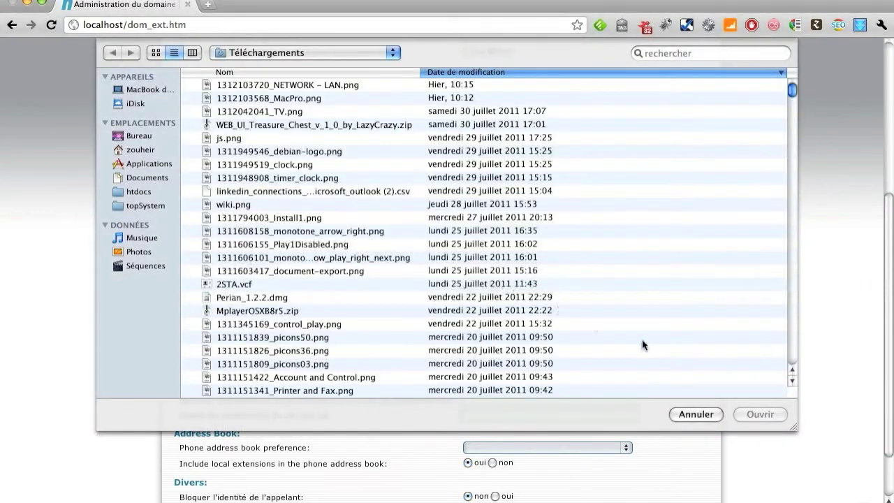
click(704, 414)
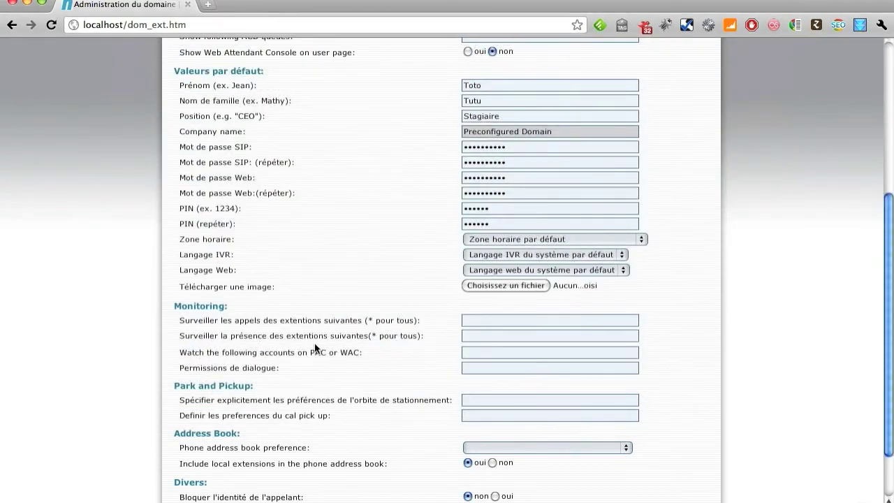
Leave the phone address book preference blank, set the command time to 13:00, and save
click(487, 320)
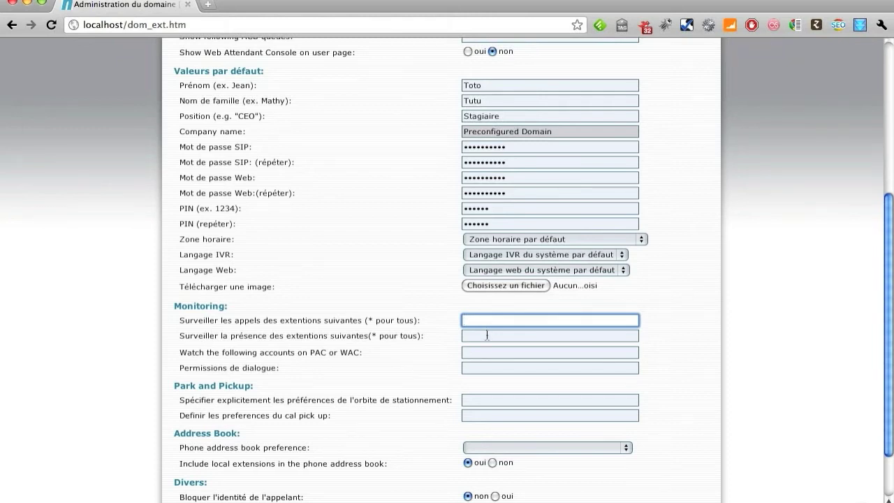
click(486, 336)
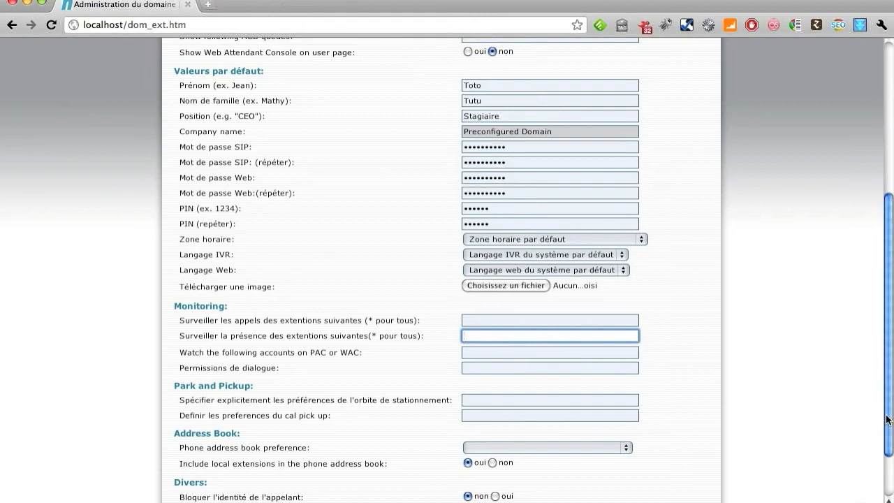
drag(890, 422, 890, 476)
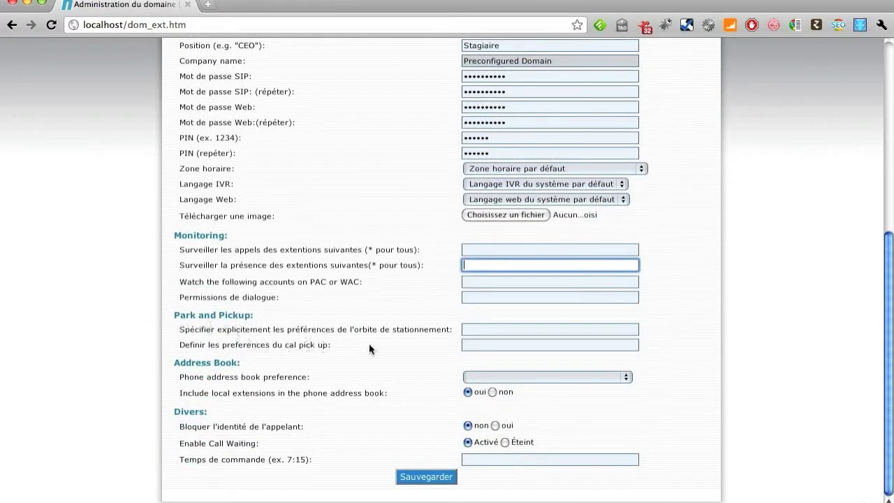
click(483, 375)
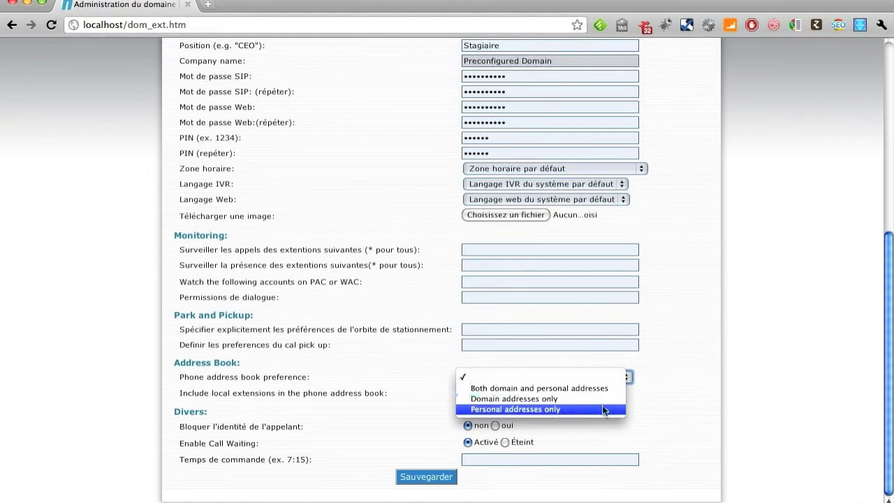
click(584, 377)
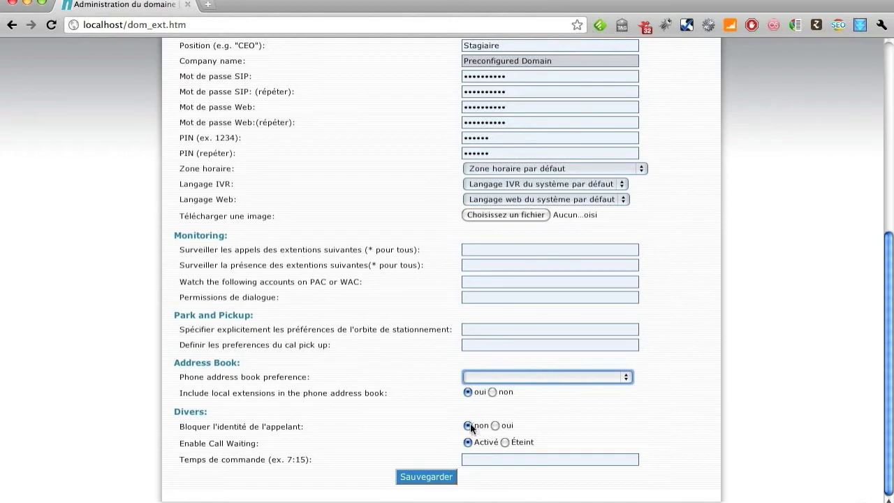
click(609, 461)
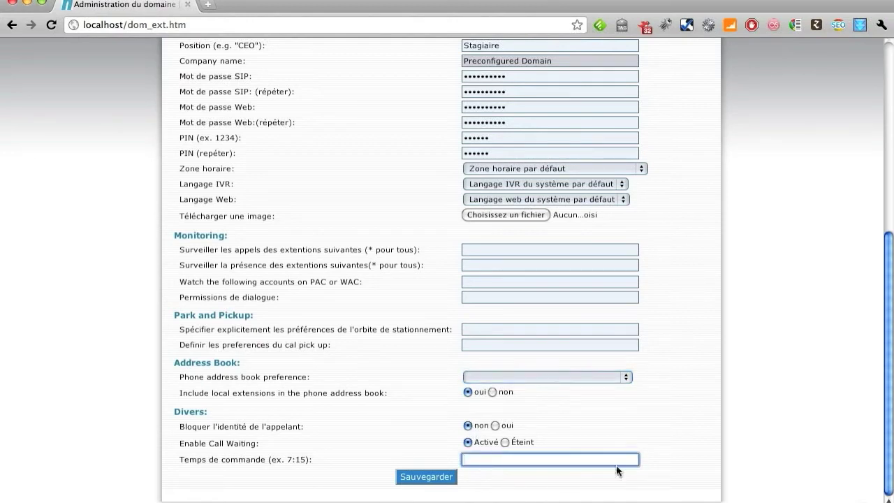
text(13:00)
click(418, 482)
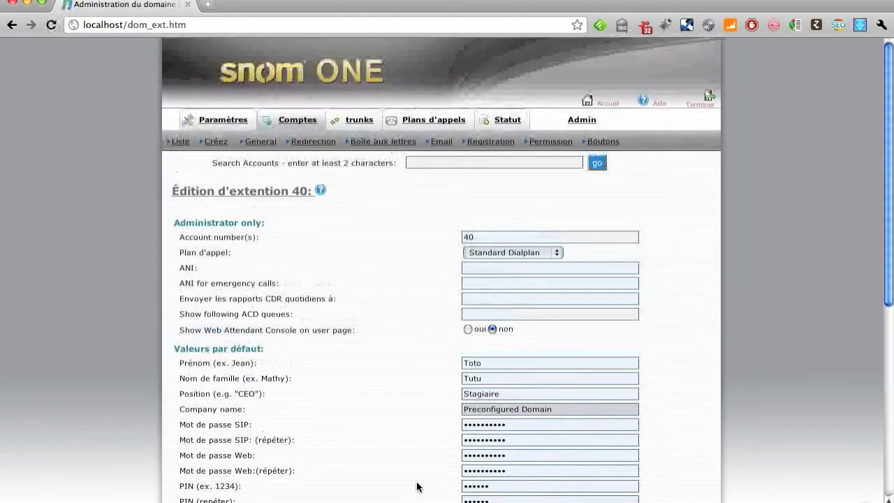
Keep 'Pas de traitement spécial' for anonymous calls and leave the office transfer field empty
click(301, 144)
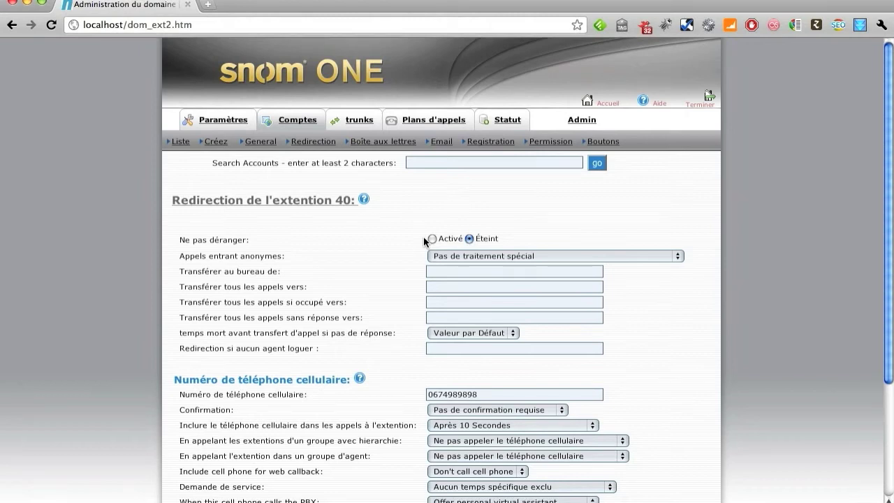
click(679, 256)
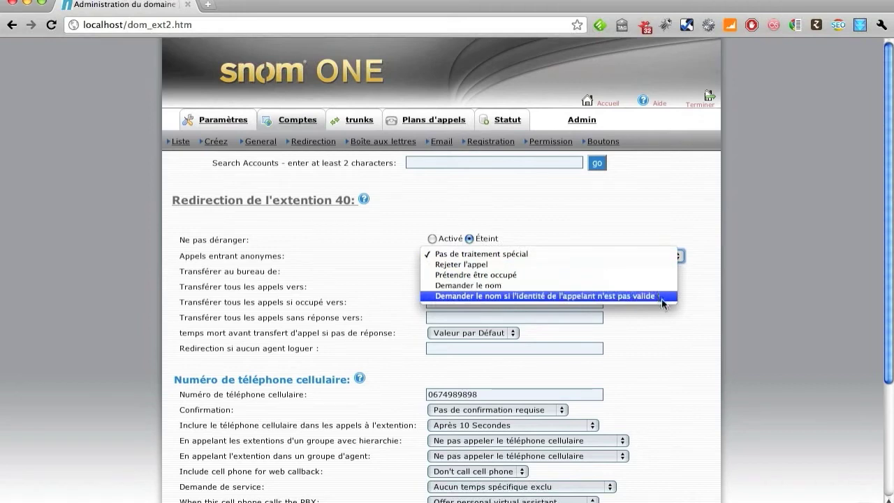
click(622, 251)
click(528, 274)
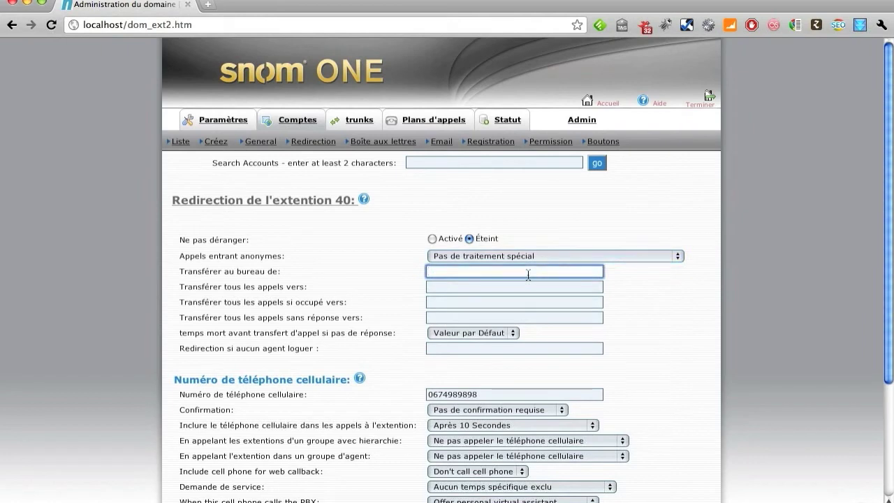
text(41)
key(BackSpace)
key(BackSpace)
Leave the forward-all, busy and no-answer fields empty with the no-answer timeout at Valeur par Défaut
click(438, 287)
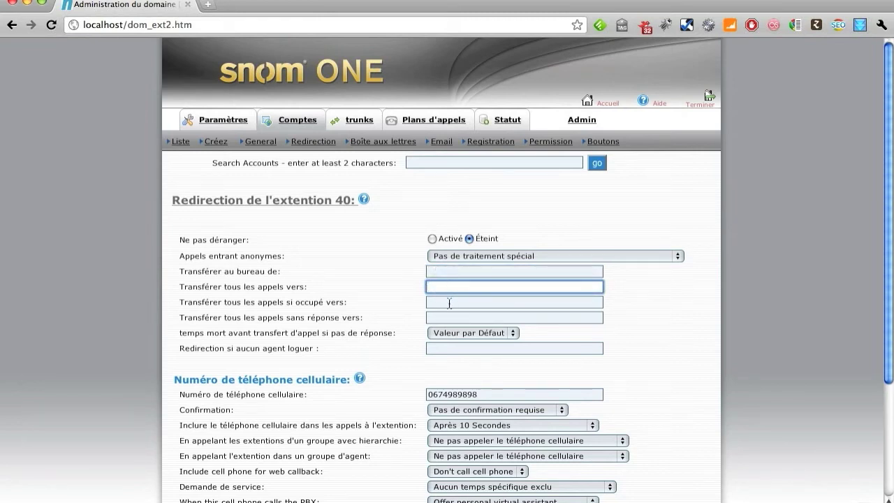
click(449, 302)
click(449, 318)
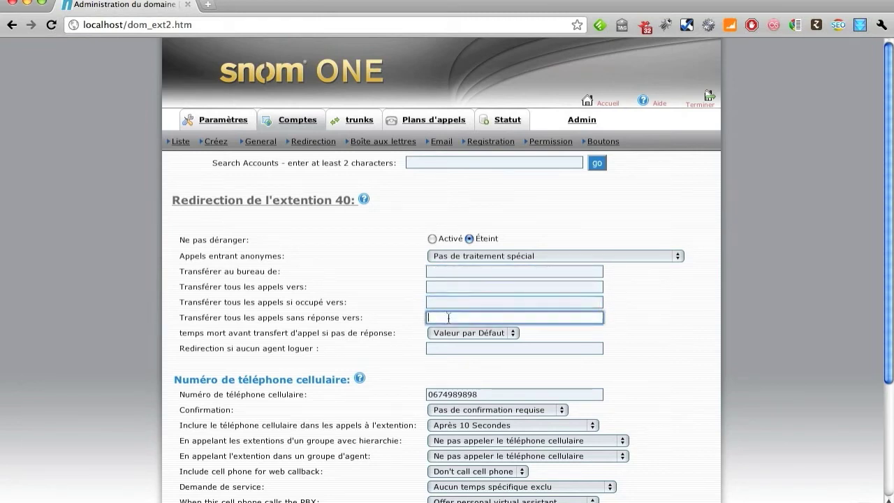
click(515, 334)
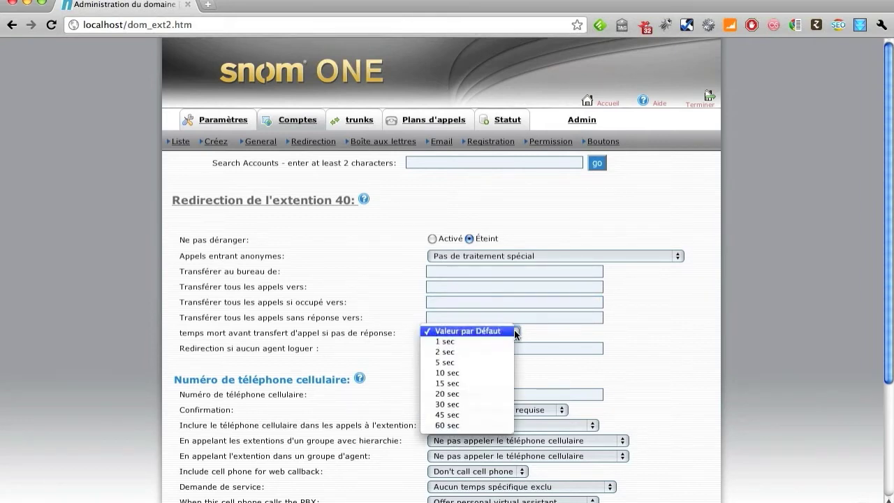
click(670, 346)
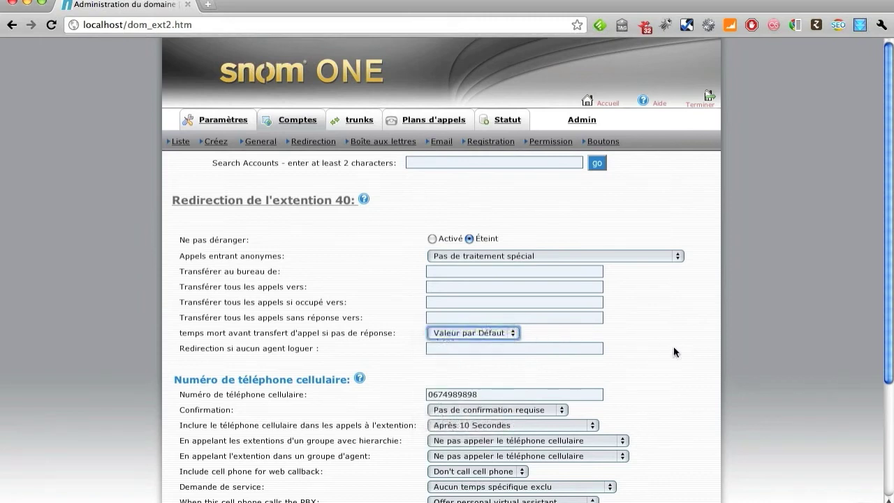
click(476, 349)
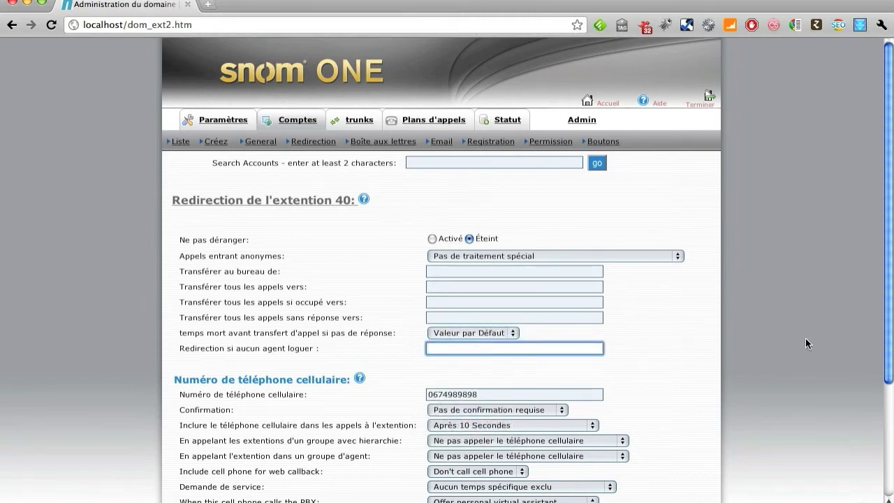
Keep no confirmation for the cell phone and don't call it for hierarchy or agent groups
scroll(423, 361, down, 4)
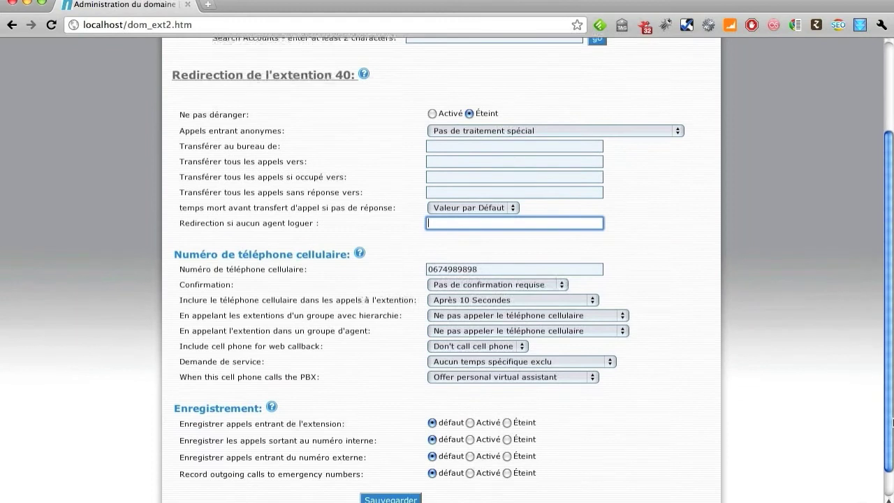
drag(487, 269, 406, 266)
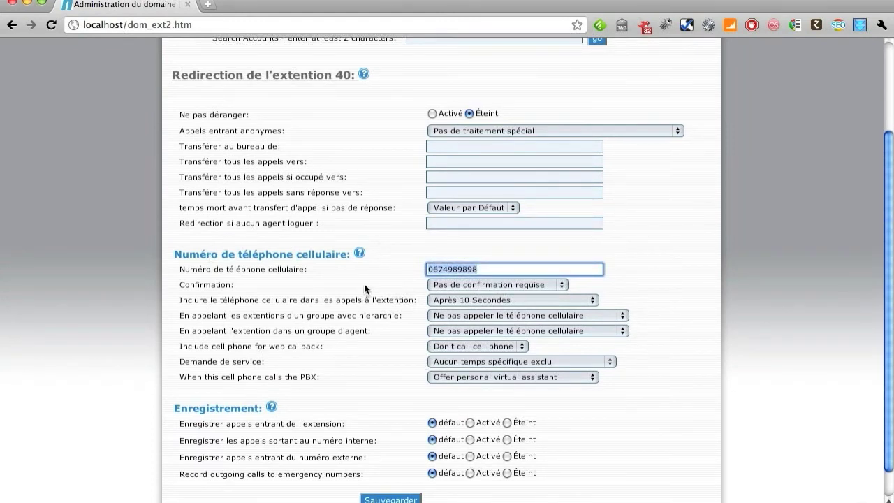
click(559, 285)
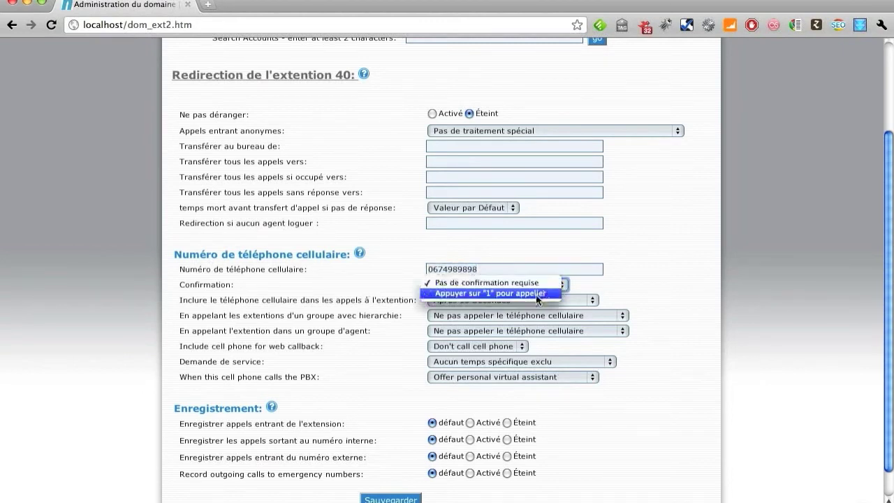
click(530, 284)
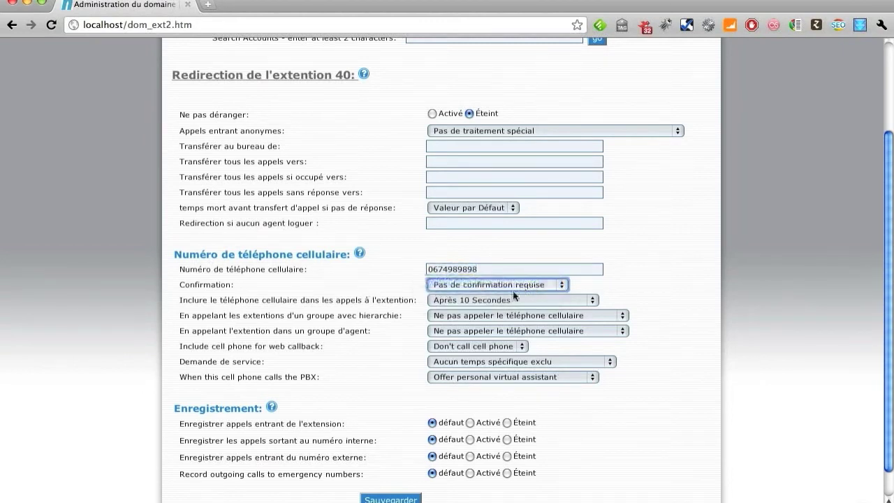
click(492, 299)
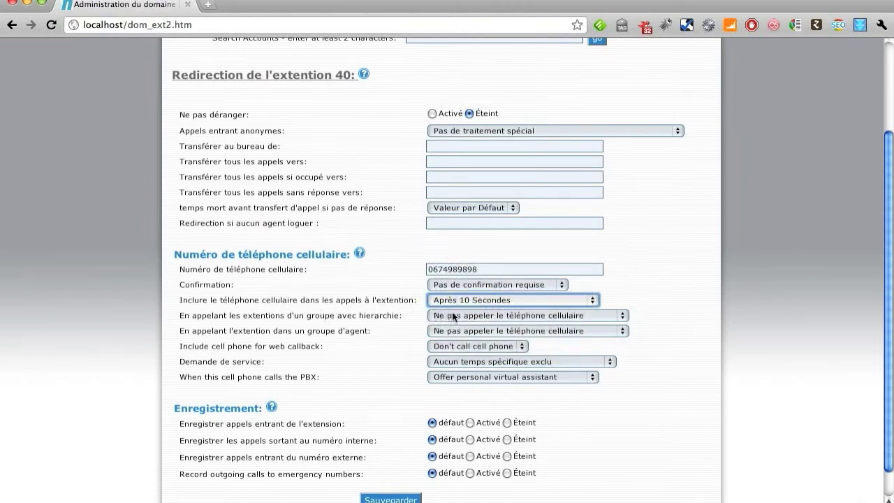
click(451, 313)
click(452, 314)
click(461, 332)
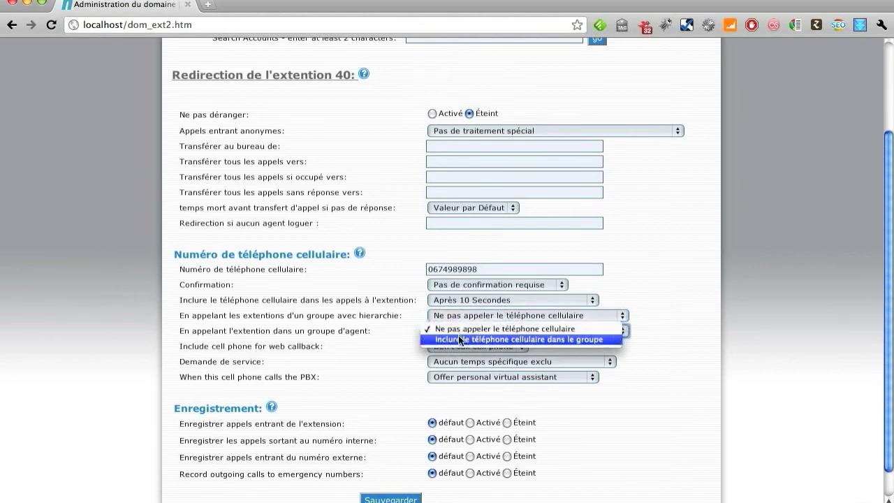
click(459, 329)
Keep the cell phone out of web callback, no excluded service hours, PBX assistant offered, and save
click(455, 344)
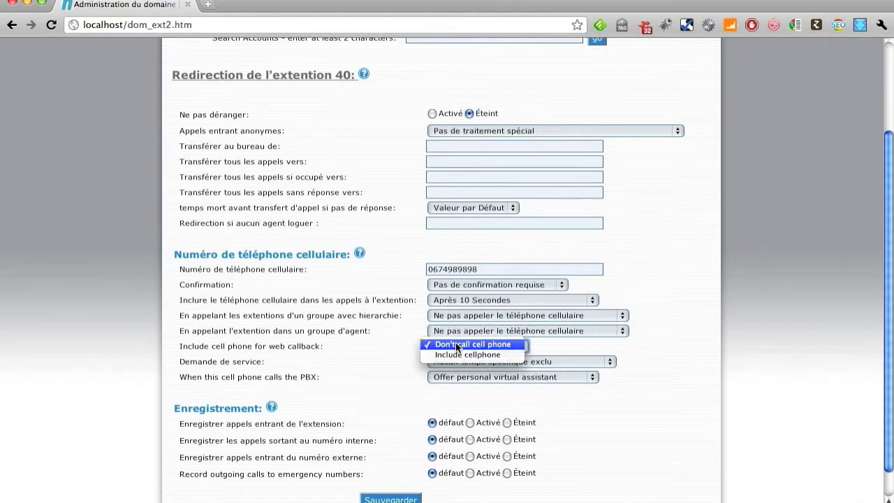
click(456, 344)
click(613, 362)
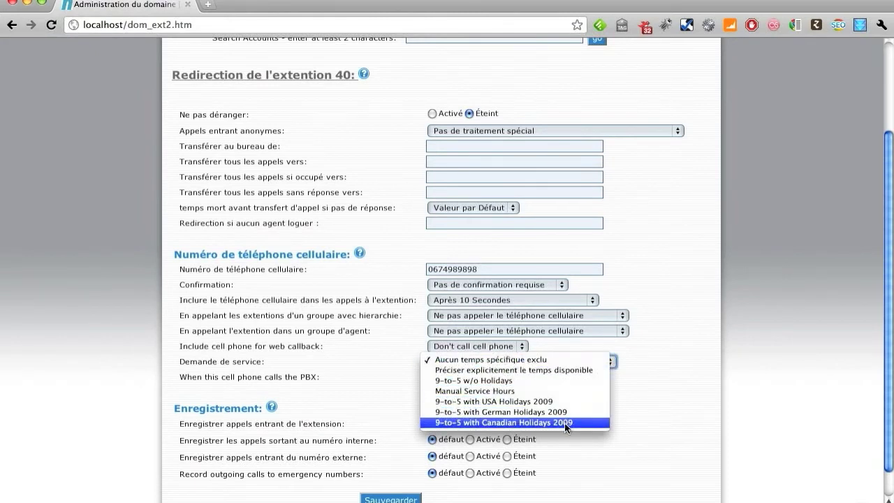
click(547, 359)
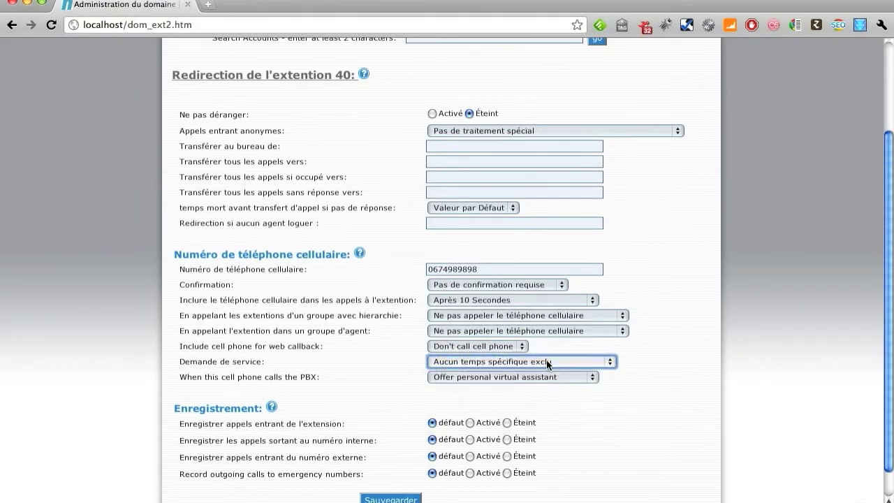
click(496, 378)
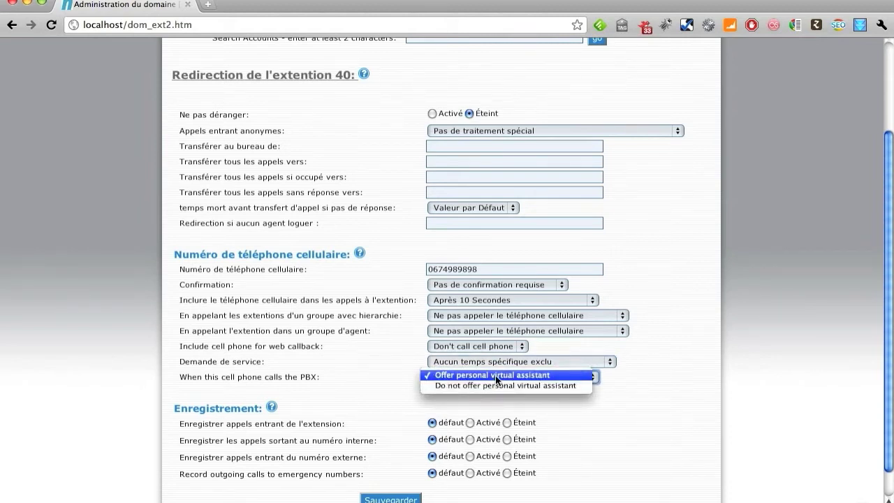
click(495, 375)
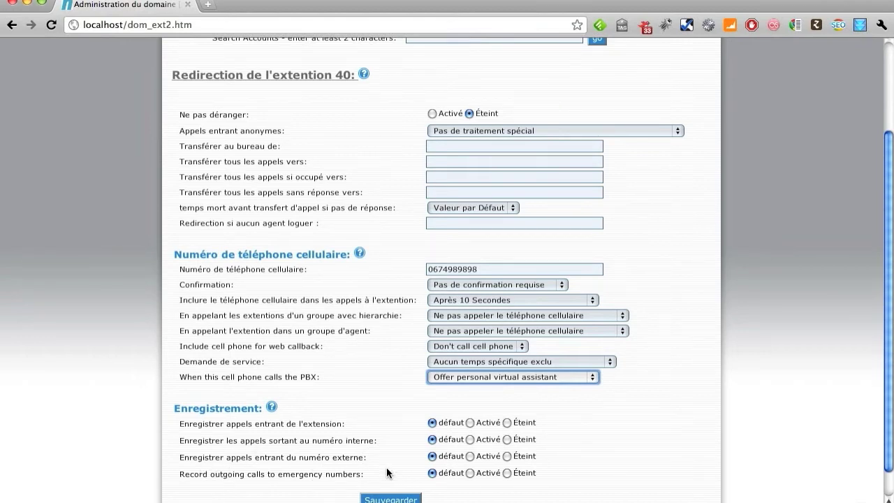
click(390, 497)
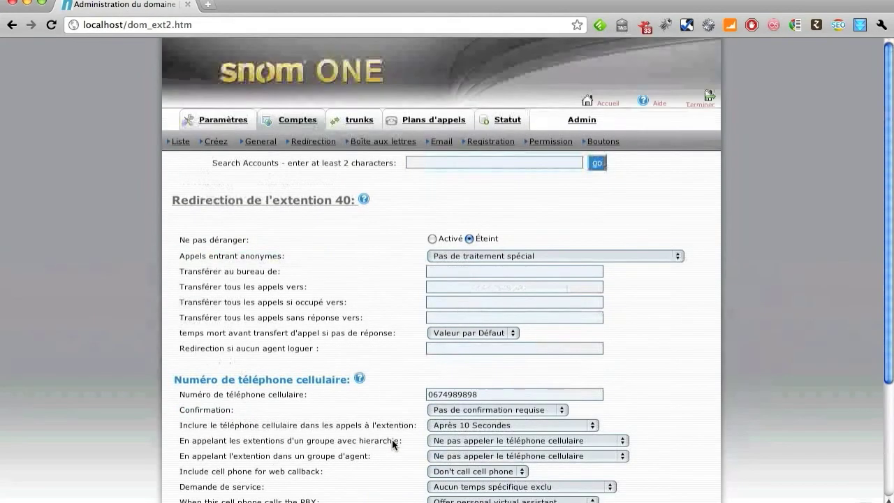
click(384, 143)
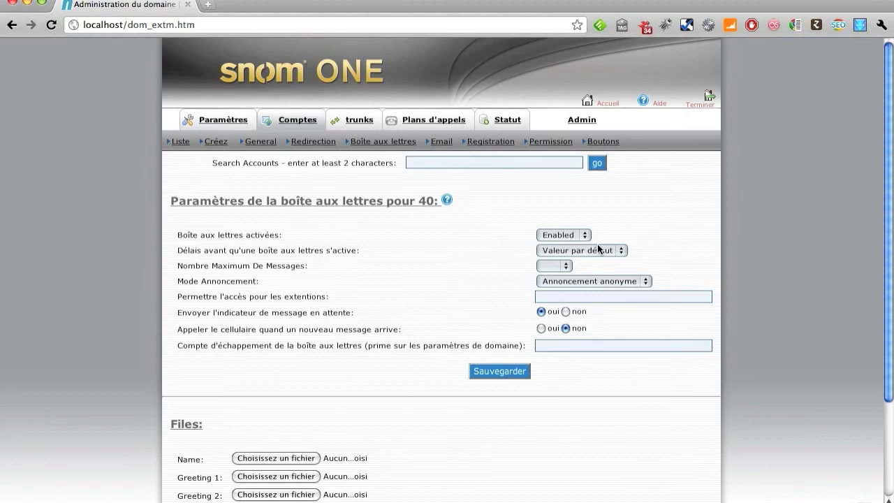
Keep the mailbox enabled with default activation delay, no message limit and anonymous announcement
click(585, 235)
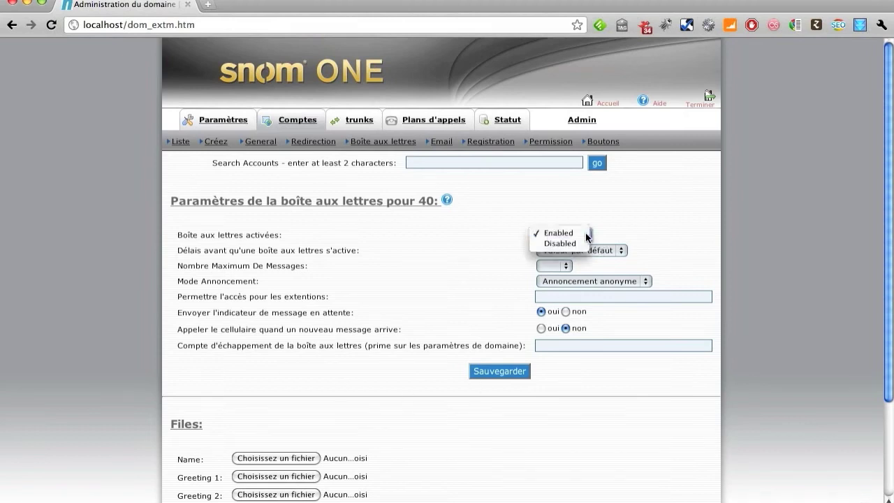
click(587, 234)
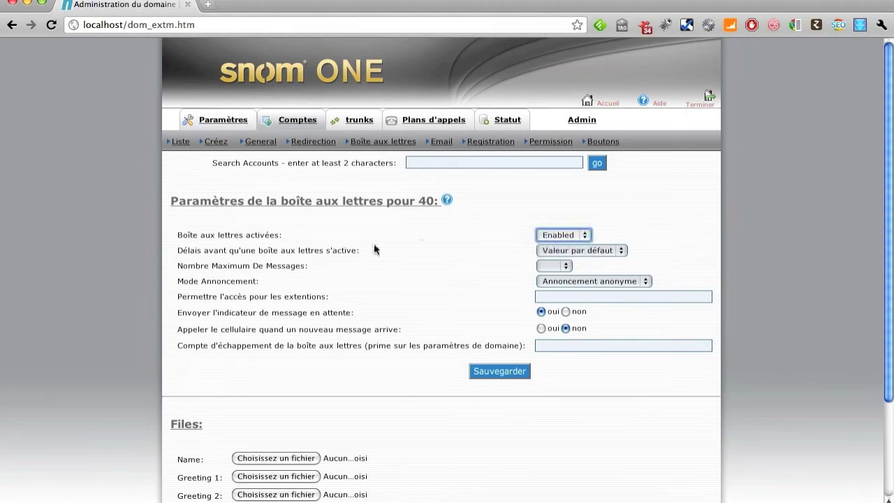
click(597, 250)
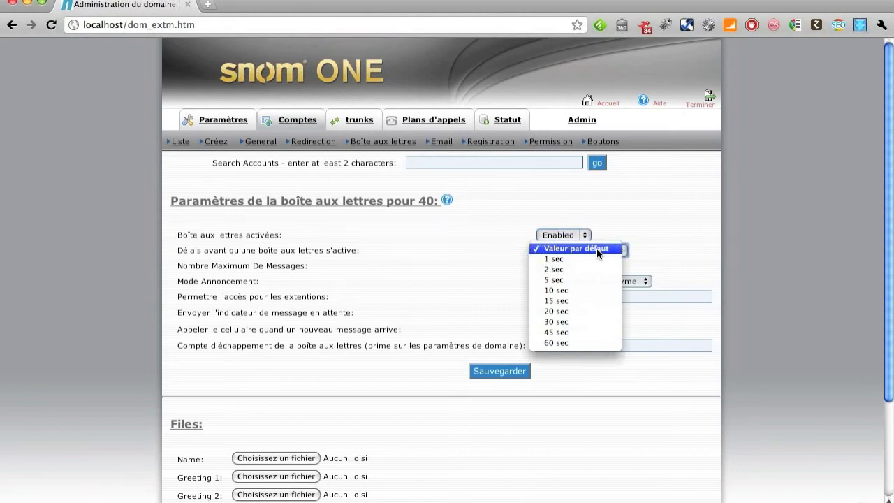
click(596, 248)
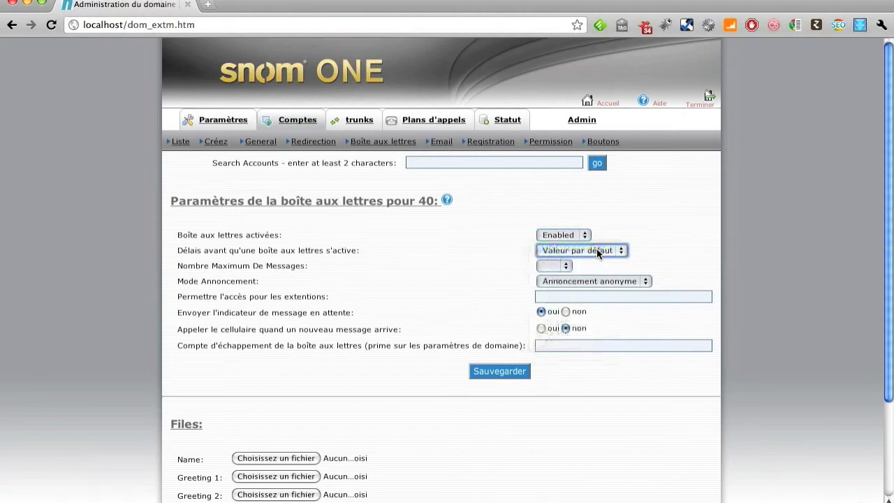
click(565, 264)
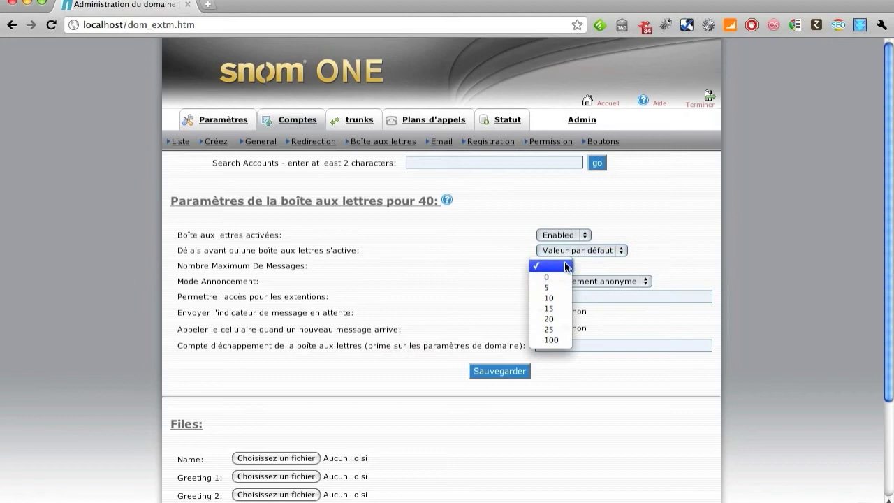
click(565, 264)
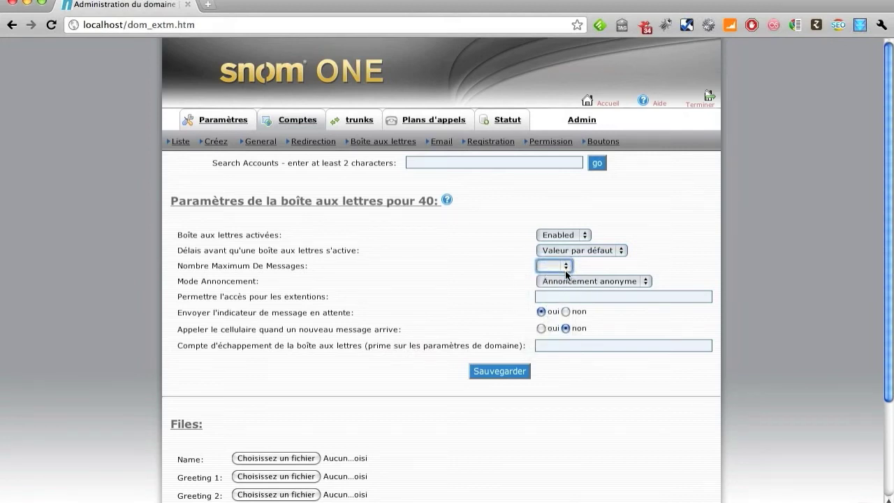
click(567, 282)
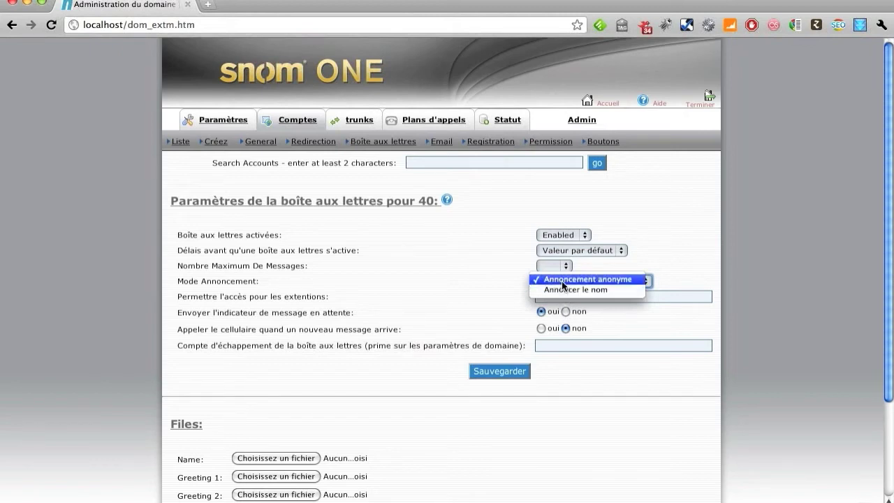
click(562, 280)
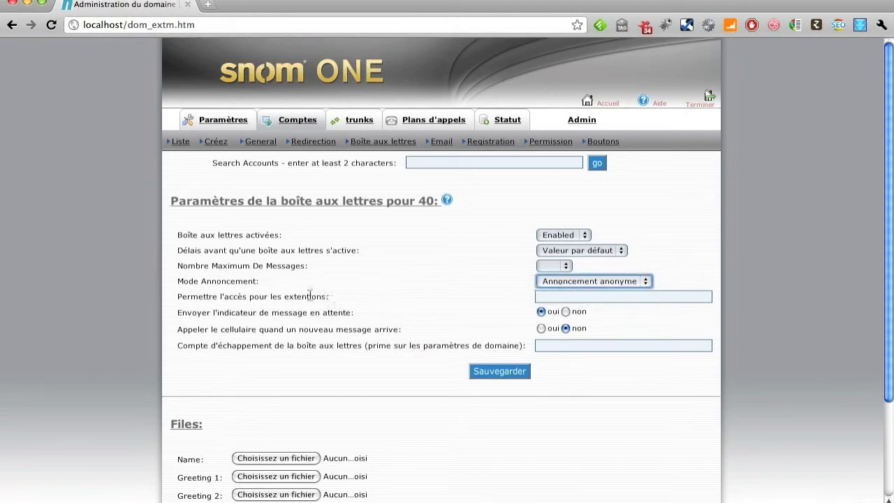
Leave the extensions allowed mailbox access empty and save the mailbox settings
click(560, 299)
text(40 41)
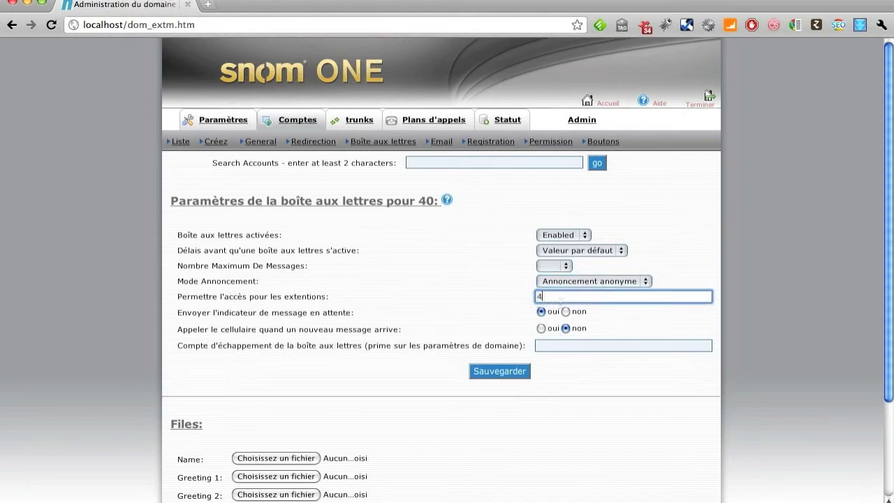
key(BackSpace)
key(BackSpace)
key(BackSpace)
key(BackSpace)
key(BackSpace)
click(543, 328)
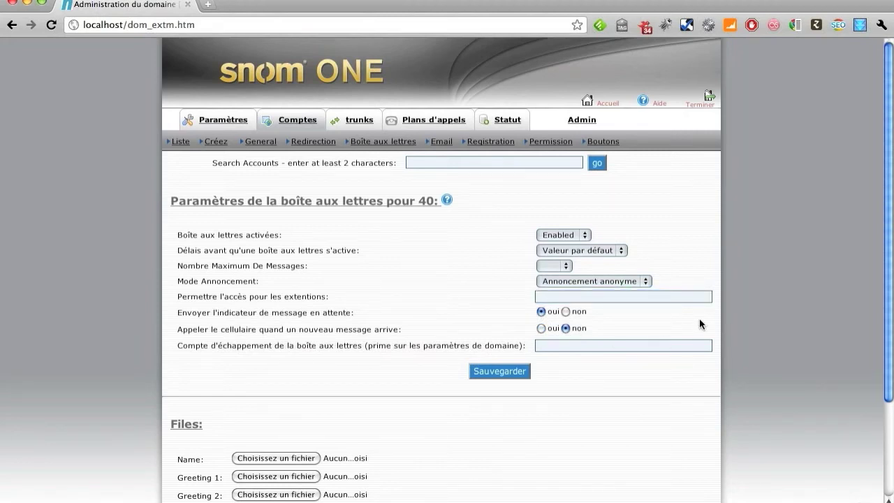
scroll(886, 328, down, 4)
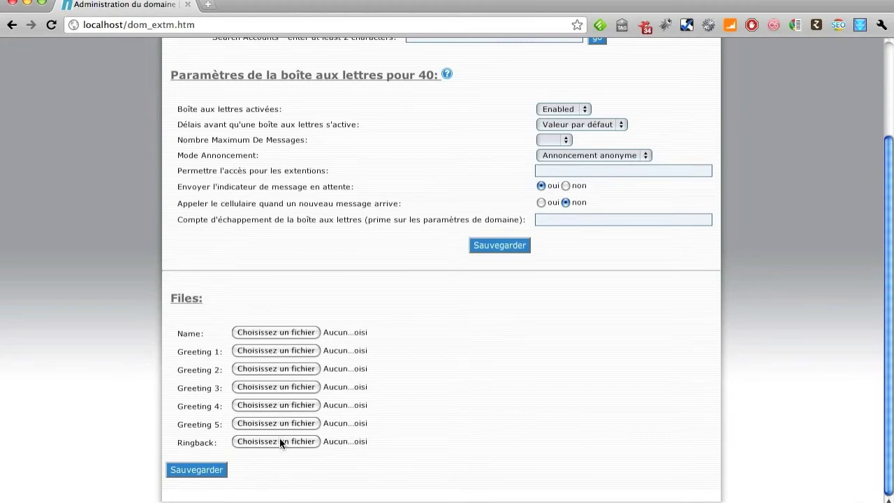
click(213, 470)
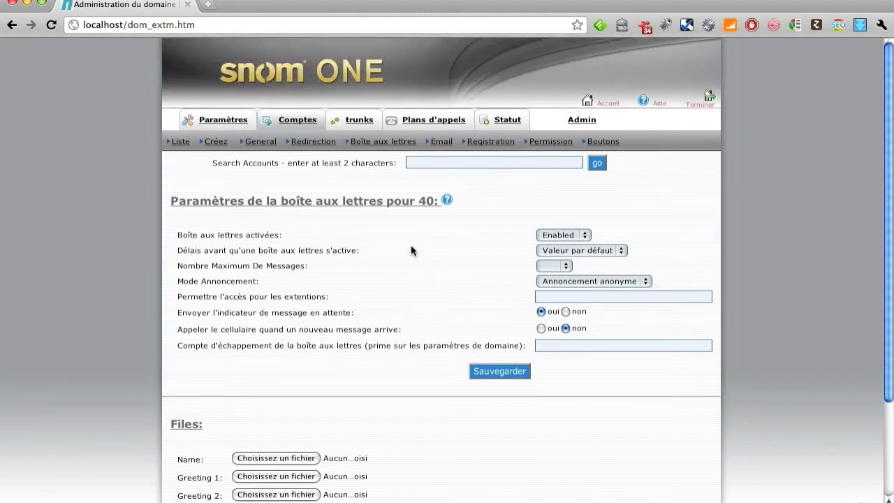
Replace the notification e-mail address, keep voicemails sent as attachments then deleted, and save
click(442, 144)
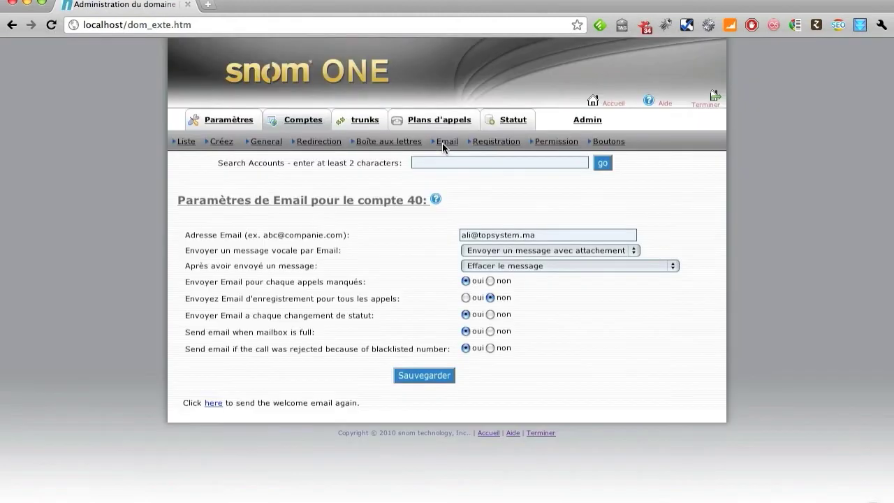
click(562, 235)
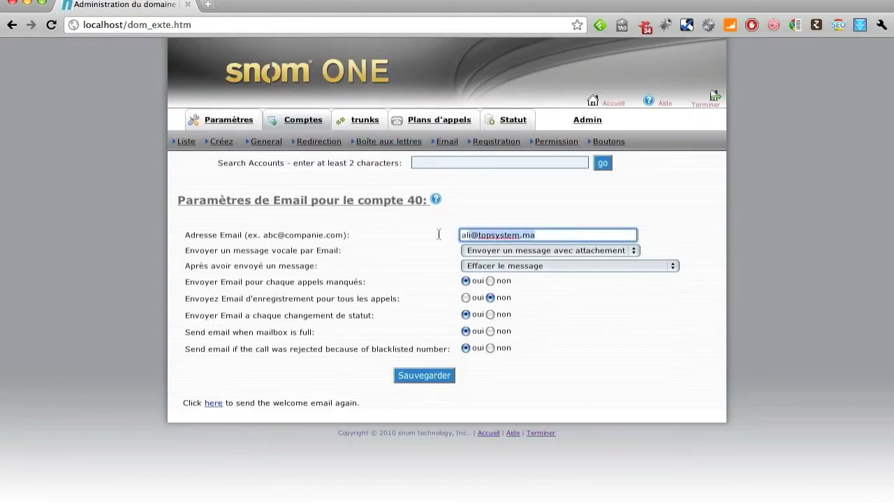
key(super+a)
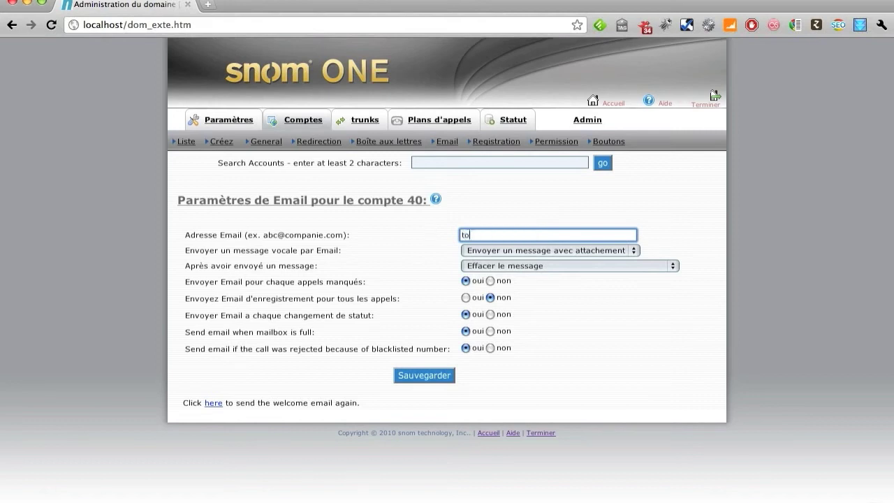
click(502, 250)
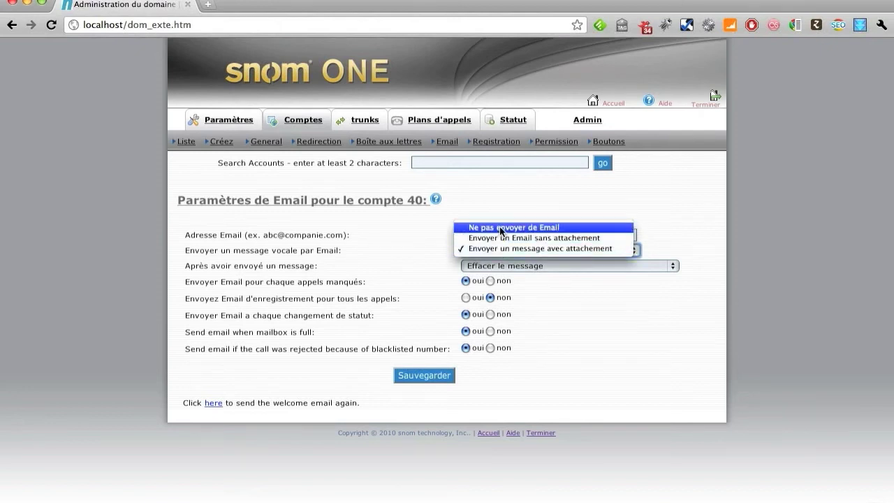
click(502, 249)
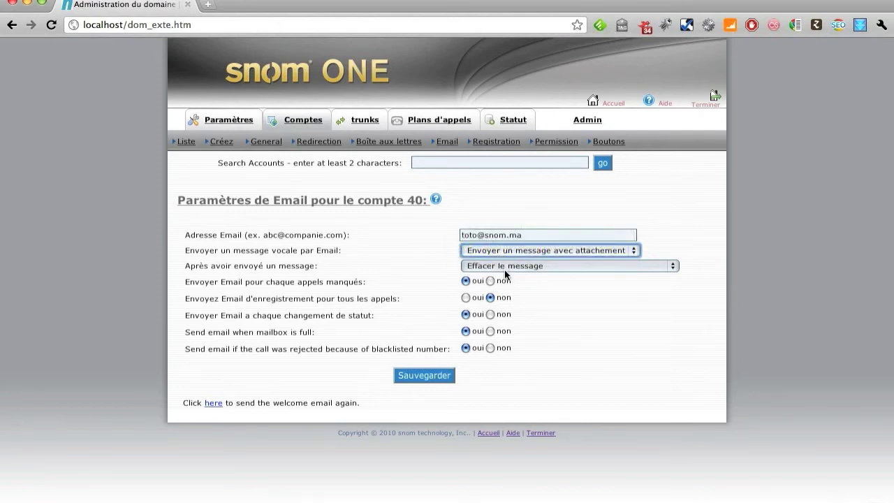
click(504, 270)
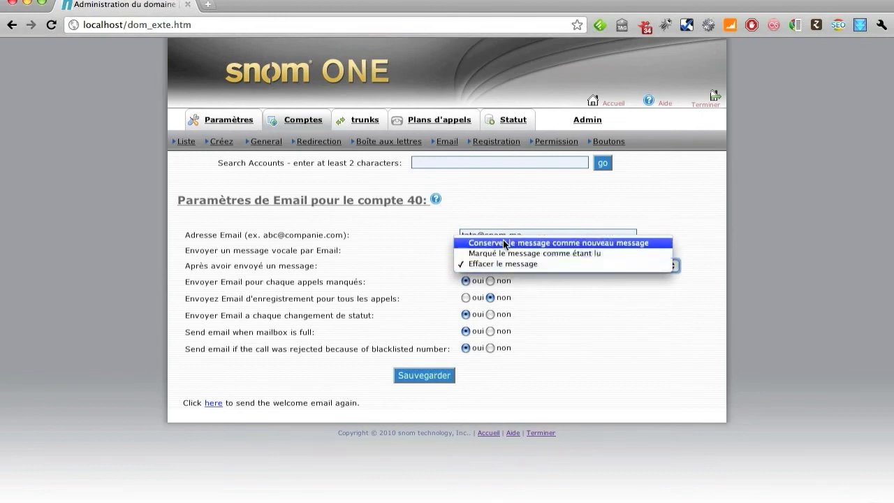
click(503, 264)
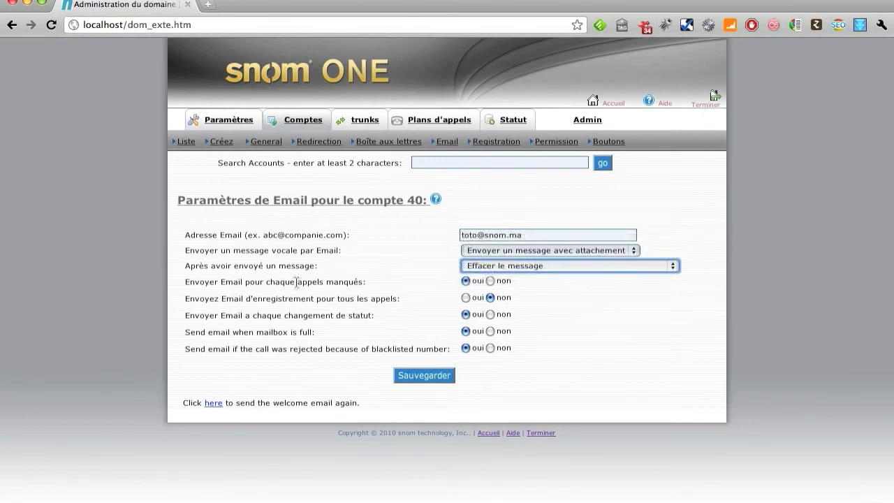
click(465, 281)
click(447, 375)
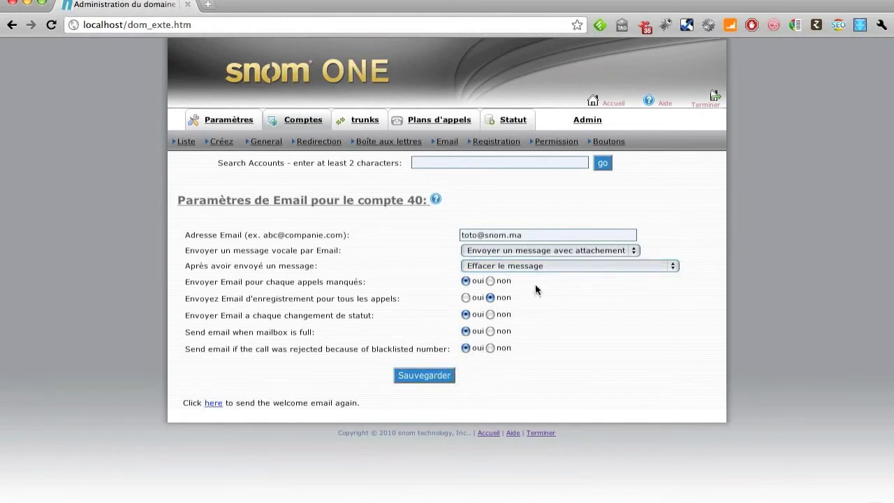
click(496, 142)
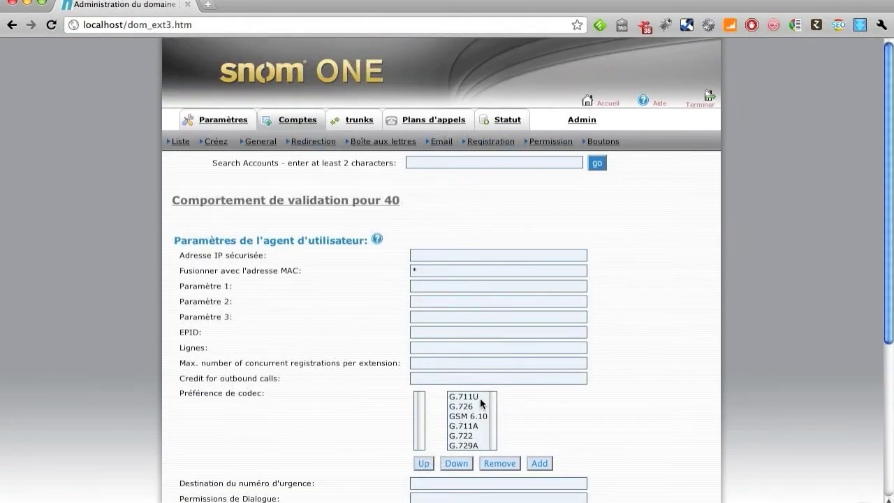
Leave the trusted IP address and the 'Fusionner avec l'adresse MAC' field empty
click(424, 256)
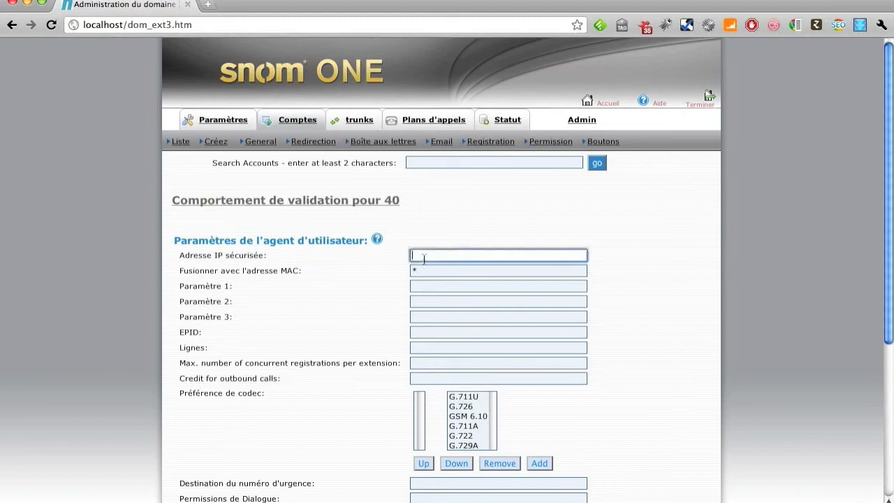
text(192.168.1.13)
key(super+a)
key(BackSpace)
key(Tab)
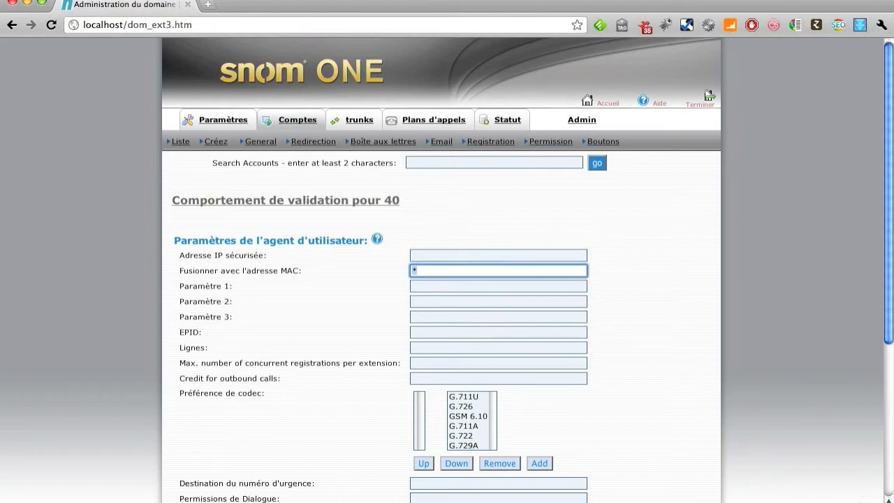
text(00)
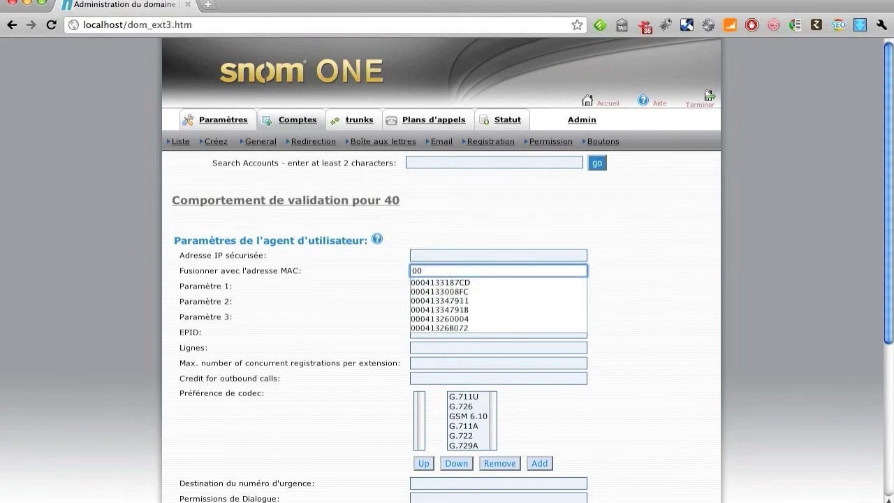
text(AA)
key(BackSpace)
key(BackSpace)
key(Down)
key(Return)
key(super+a)
key(BackSpace)
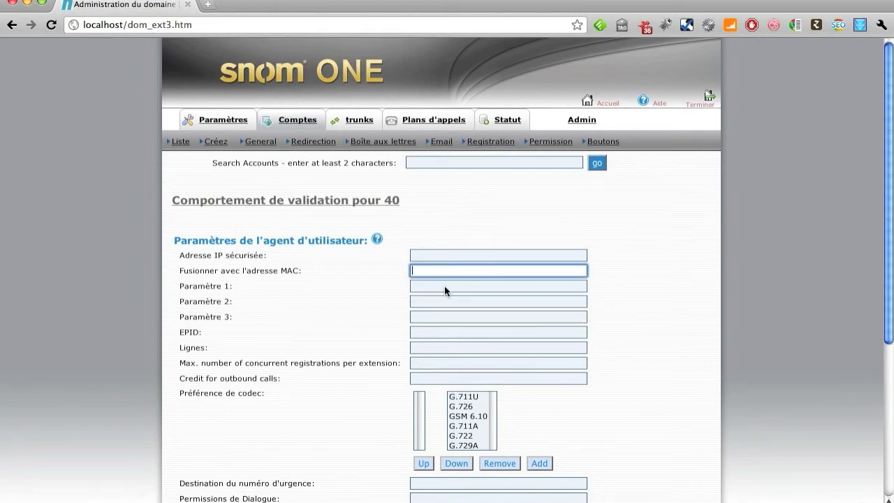
Enter 1 as the maximum concurrent registrations, then delete it again
drag(890, 340, 892, 444)
click(455, 195)
text(1)
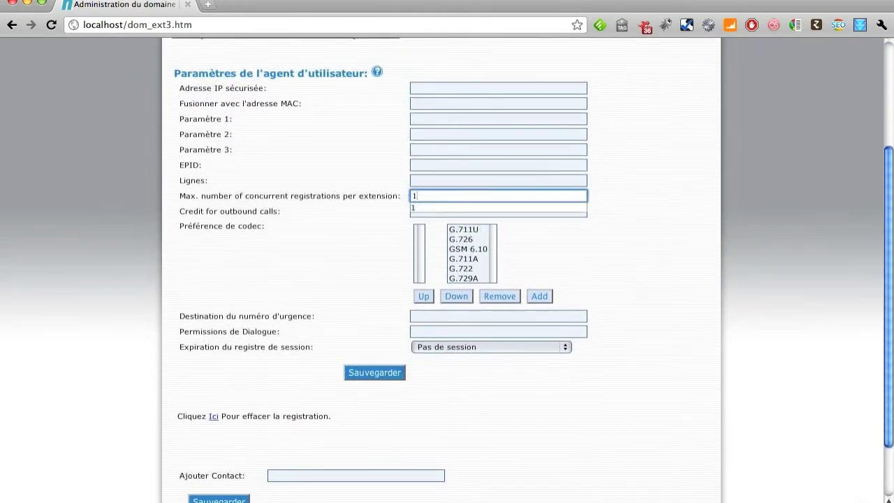
key(BackSpace)
Add G.729A to the preferred codecs and remove it again, leaving no preferred codec
click(463, 277)
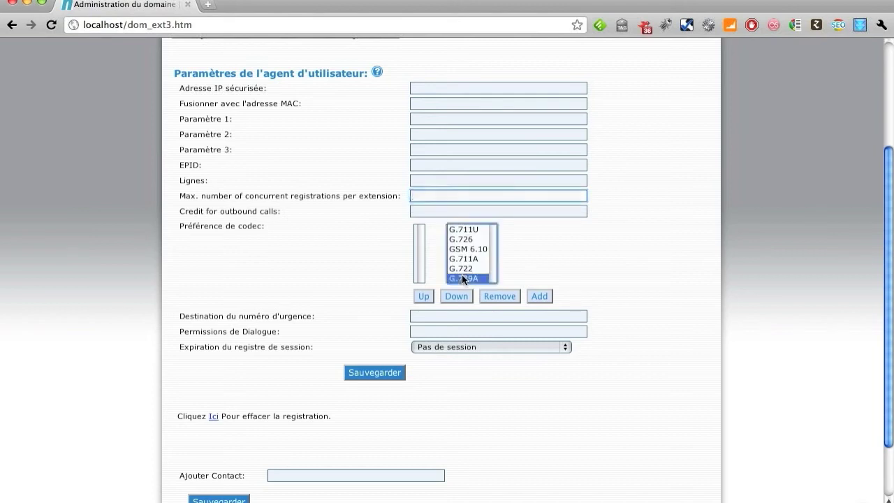
click(549, 296)
click(431, 230)
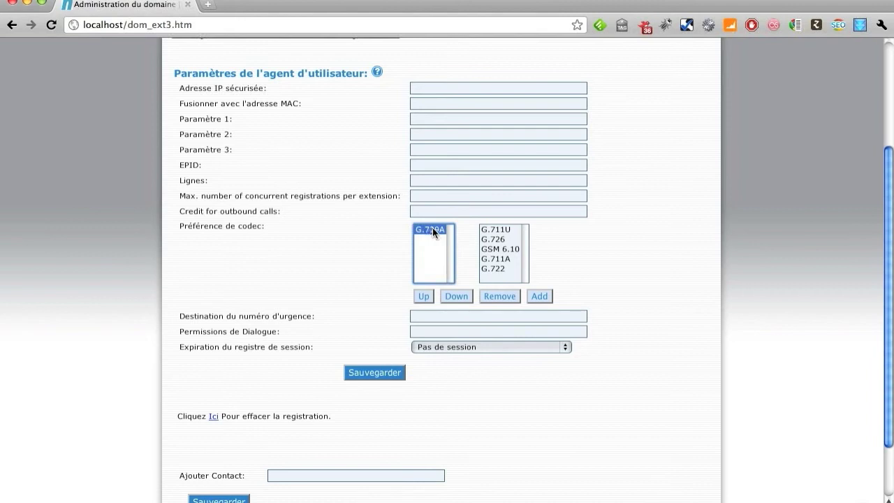
click(497, 292)
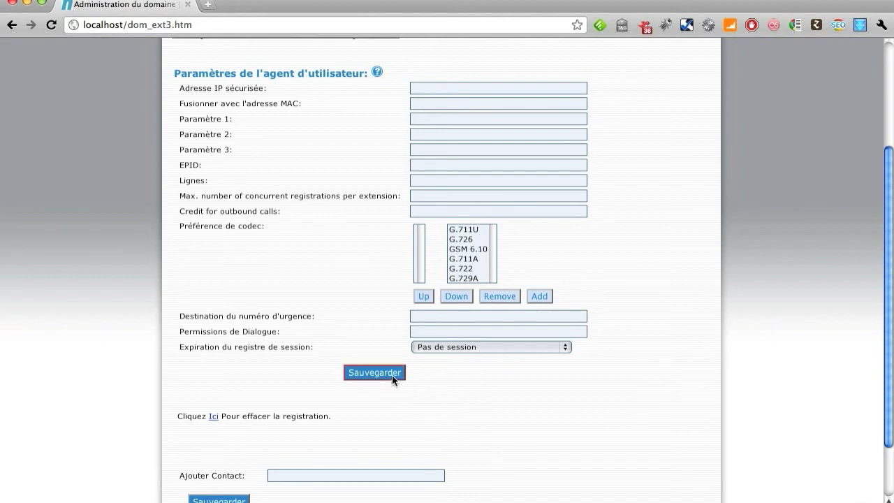
scroll(879, 374, down, 3)
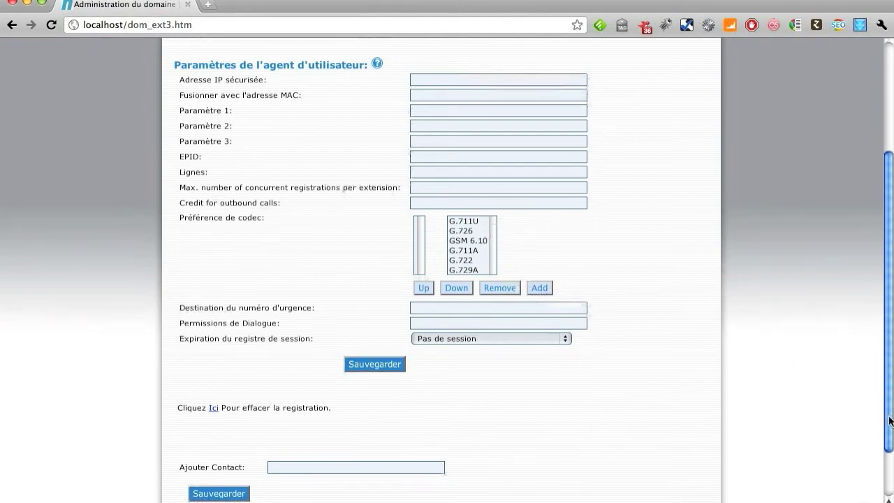
Add a contact named 'TITI' to extension 40 and save it
click(299, 398)
text(T)
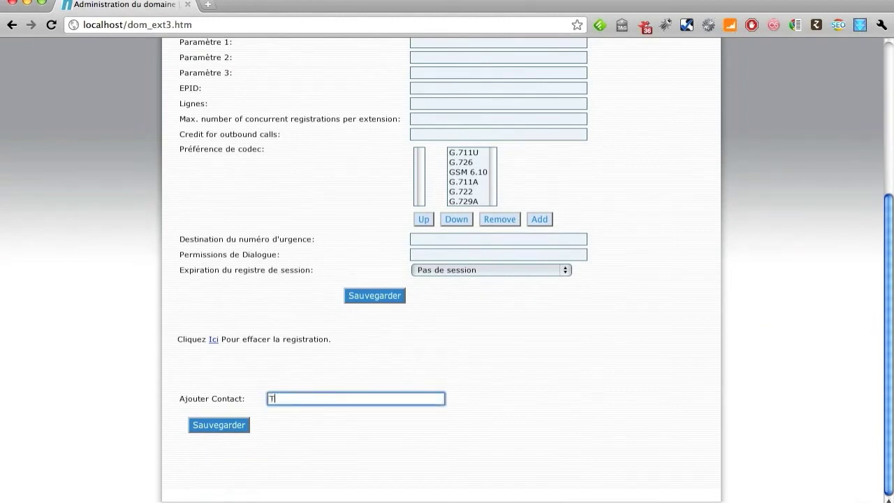
text(ITI)
click(217, 427)
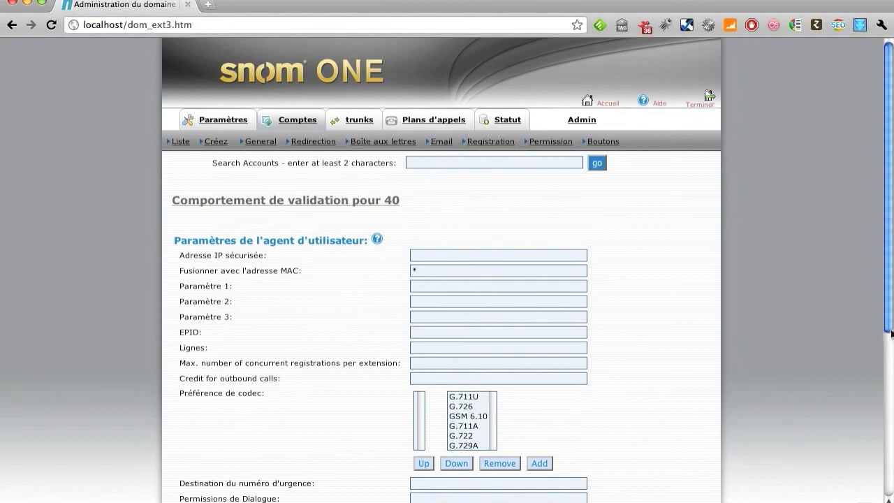
Clear extension 40's current registration via the 'Ici' link, then go to its Permission settings
scroll(889, 332, down, 5)
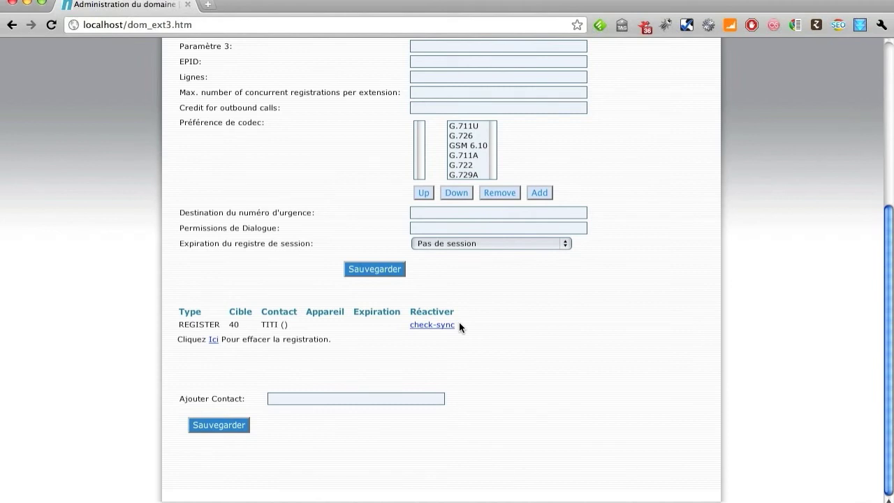
click(213, 340)
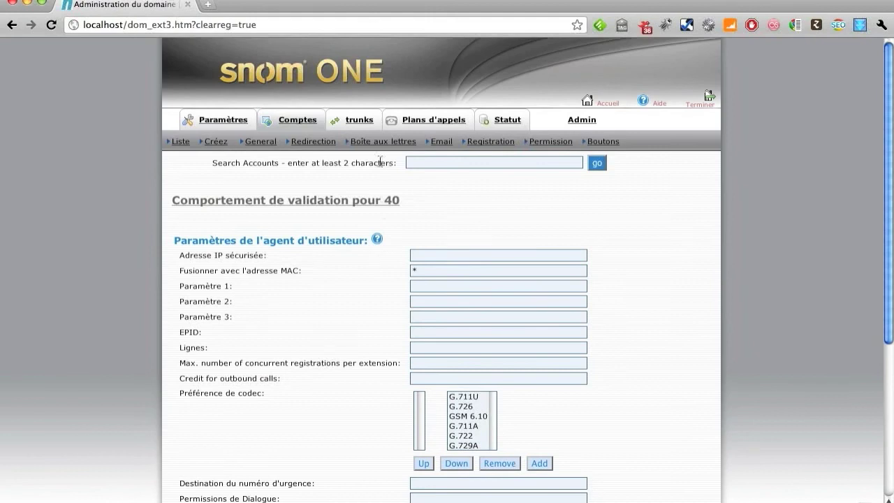
click(558, 144)
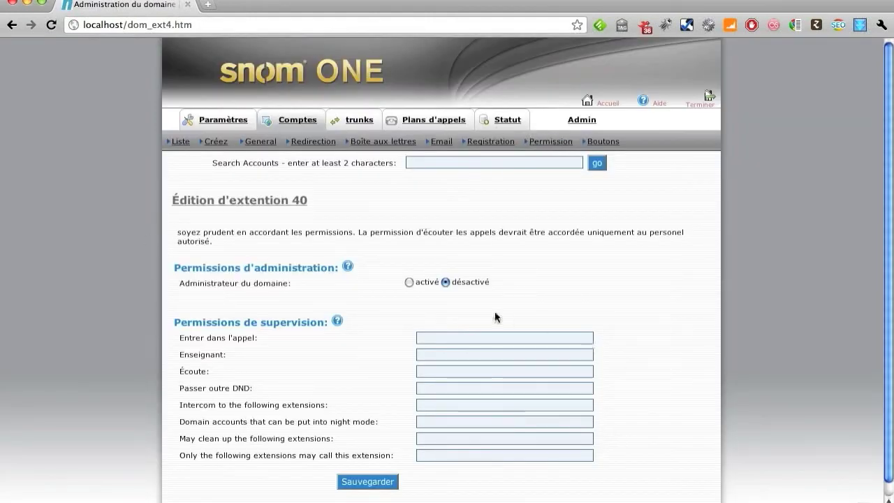
click(411, 282)
click(445, 282)
click(448, 337)
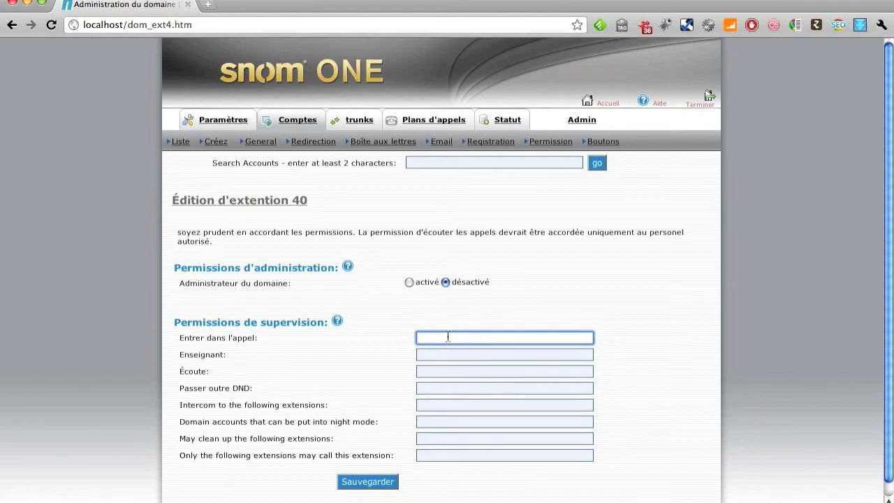
click(444, 357)
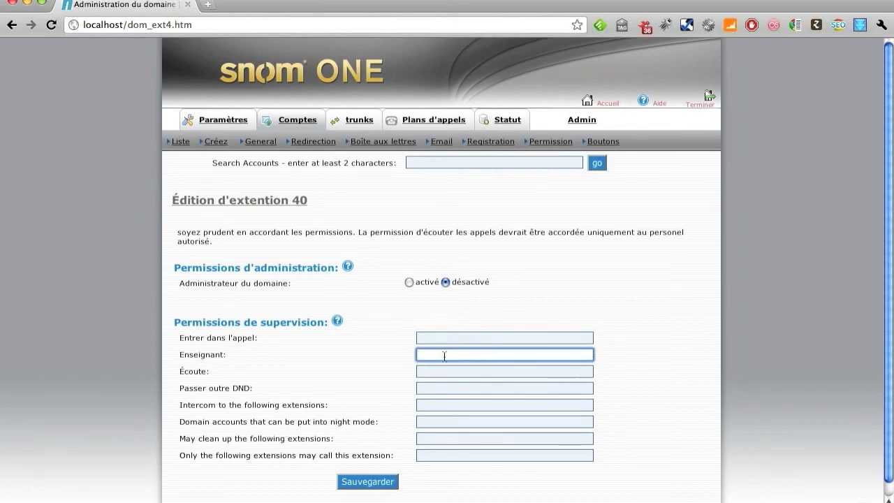
click(456, 372)
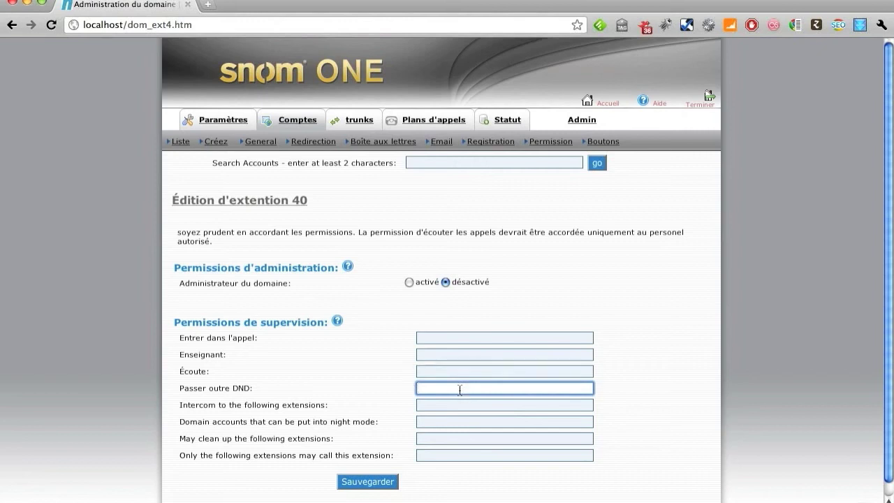
click(463, 406)
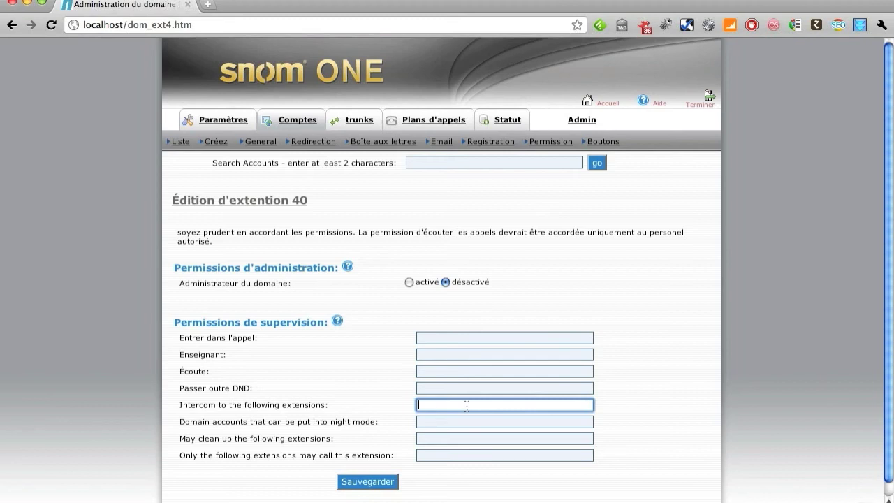
click(467, 424)
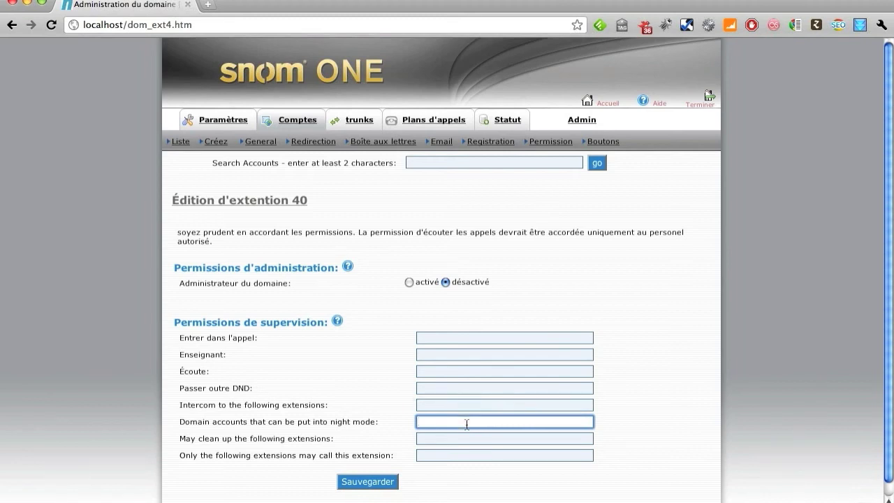
click(468, 438)
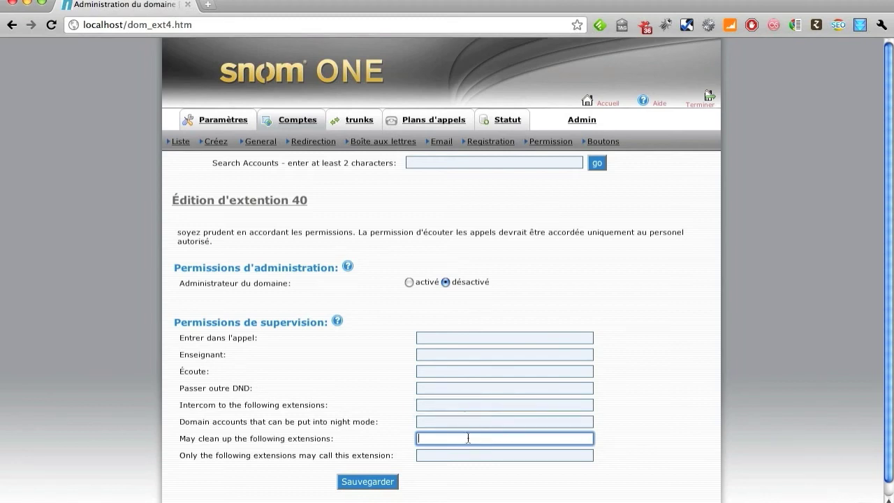
click(475, 455)
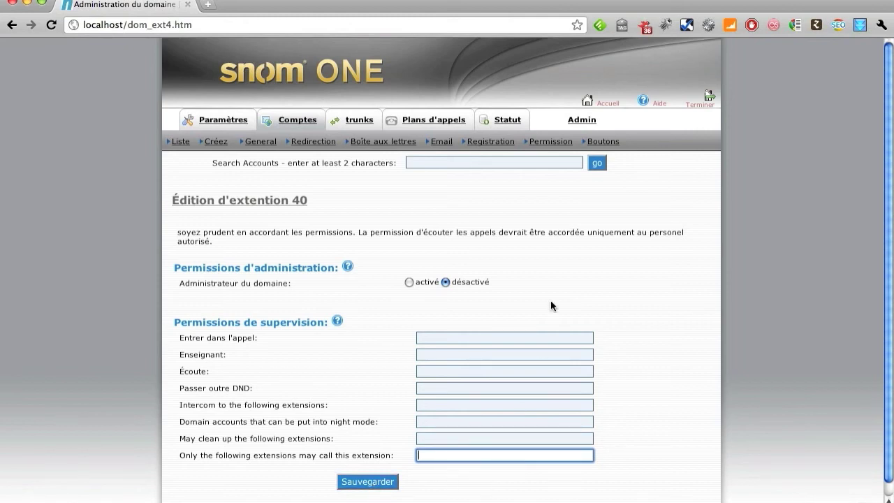
click(591, 141)
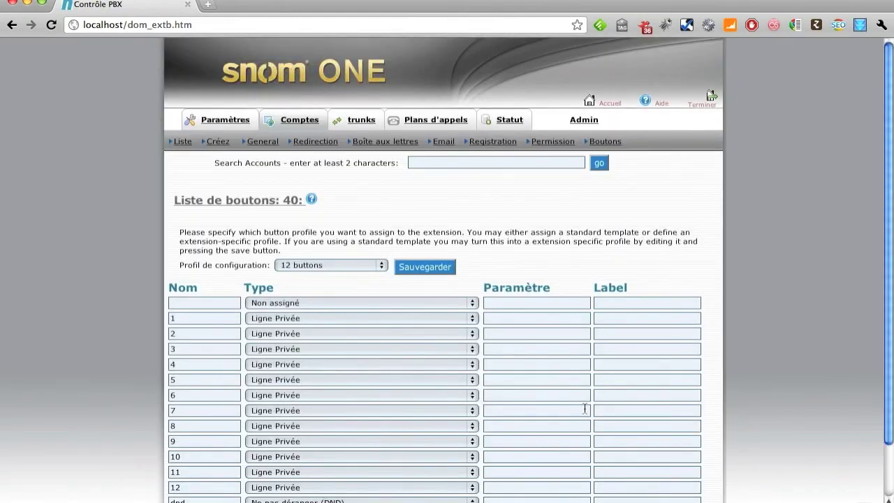
Try the 2 buttons profile, revert to 12 buttons, and check row 1 stays Ligne Privée
drag(891, 218, 890, 226)
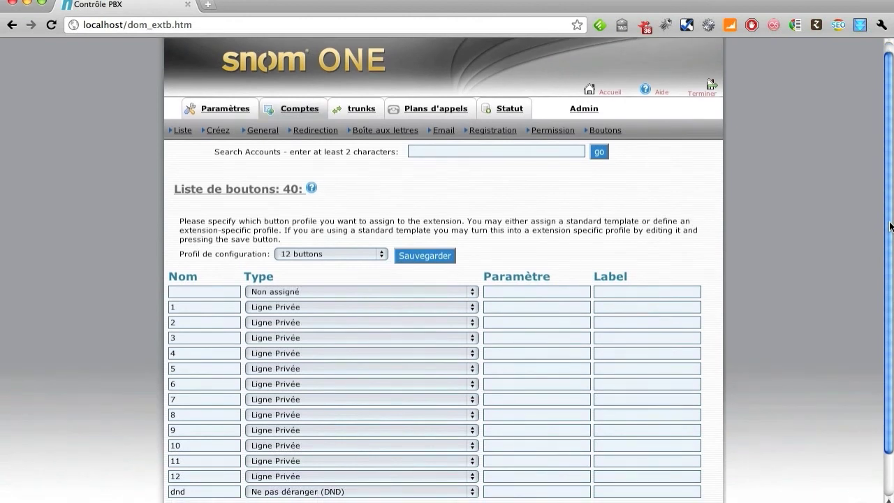
click(382, 254)
click(343, 262)
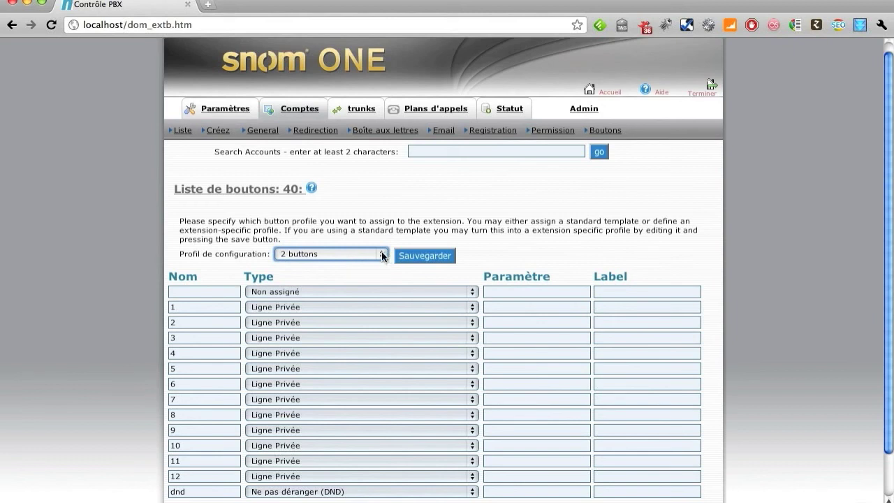
click(383, 254)
click(352, 241)
click(473, 307)
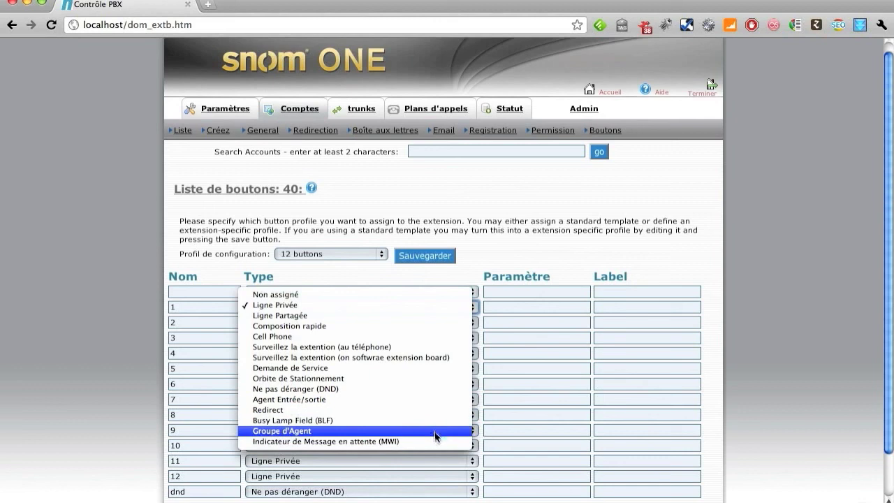
click(519, 246)
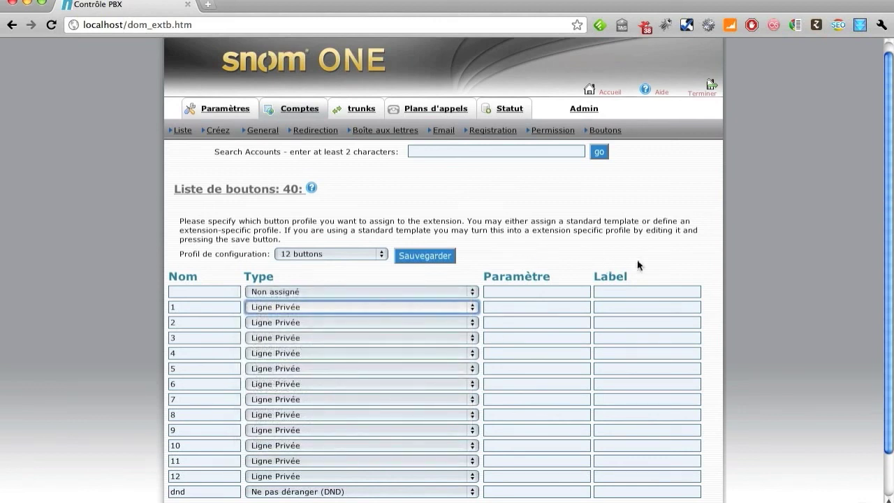
Choose the 2 buttons configuration profile for extension 40 and save it
scroll(887, 267, down, 3)
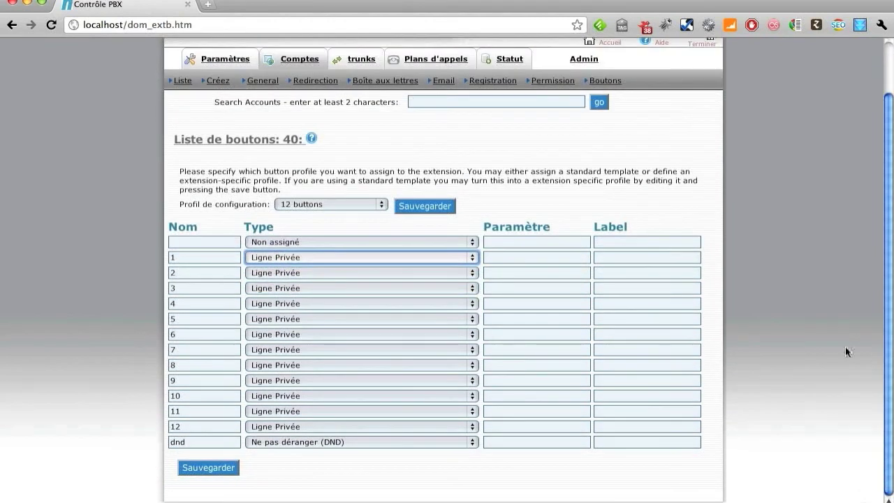
click(314, 203)
click(308, 213)
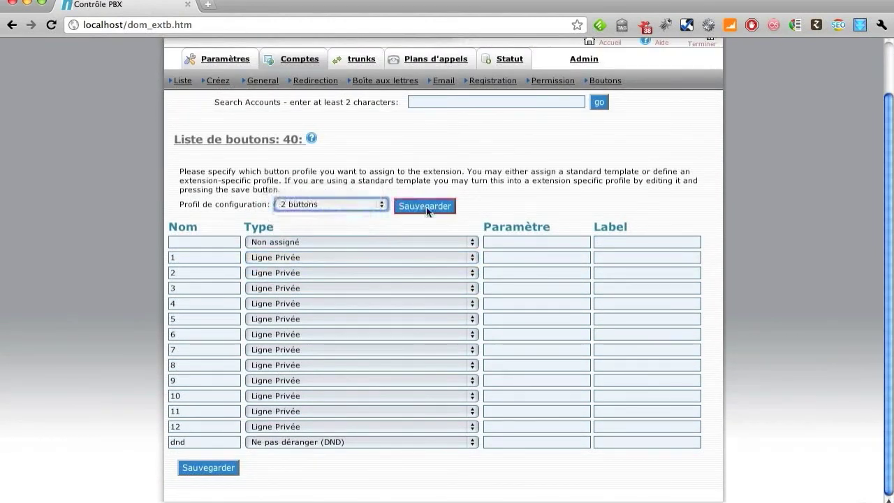
click(440, 207)
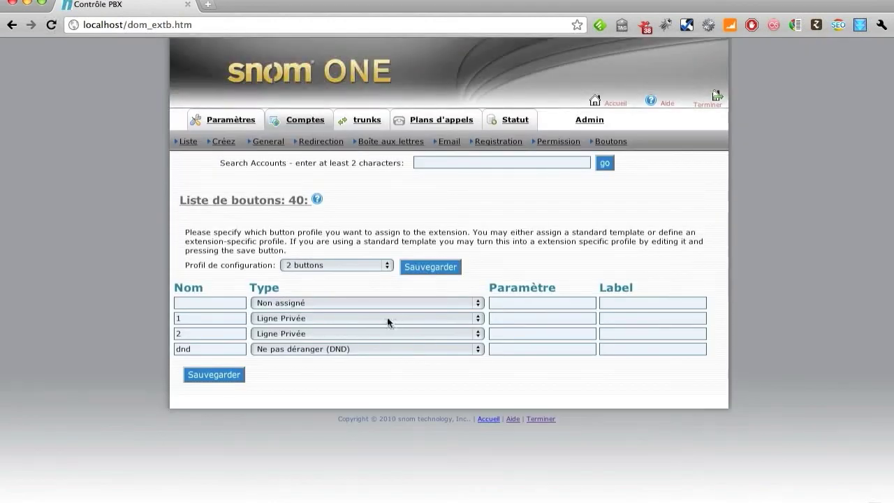
click(379, 265)
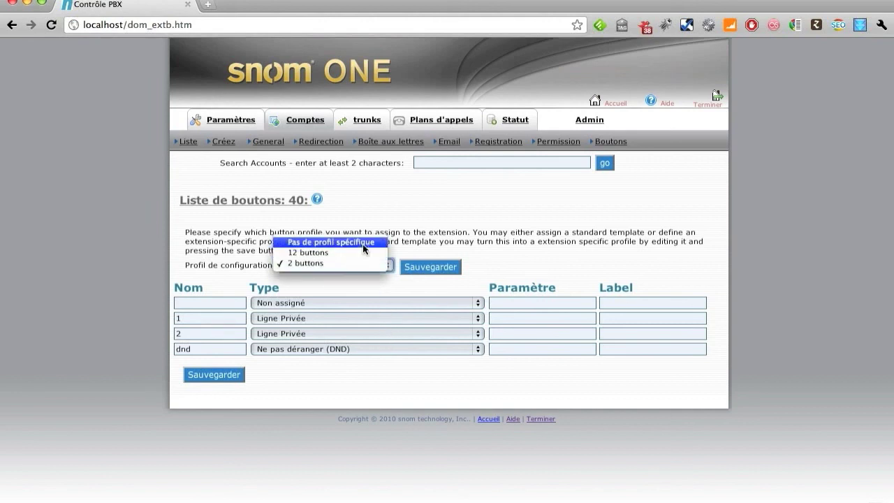
click(365, 243)
click(422, 263)
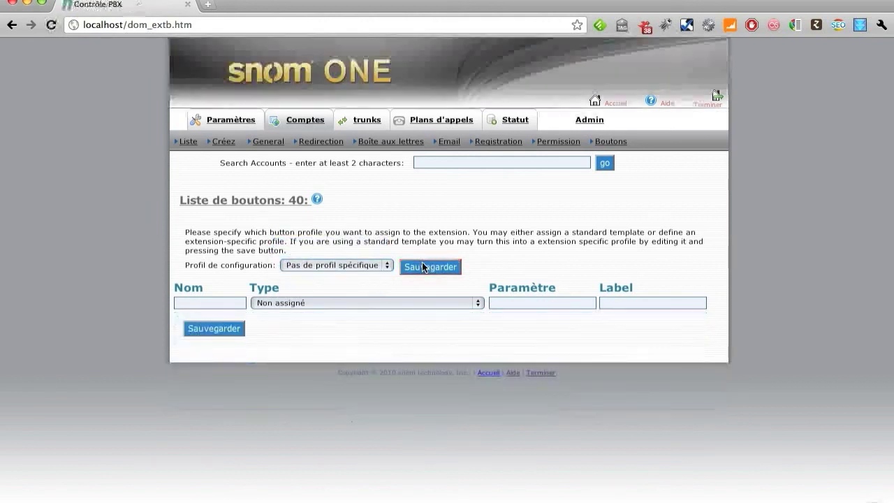
click(376, 265)
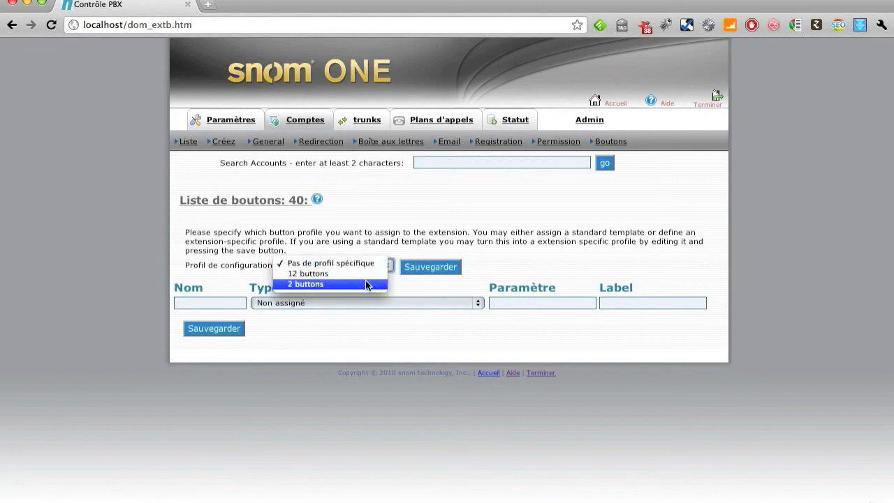
click(365, 280)
click(409, 271)
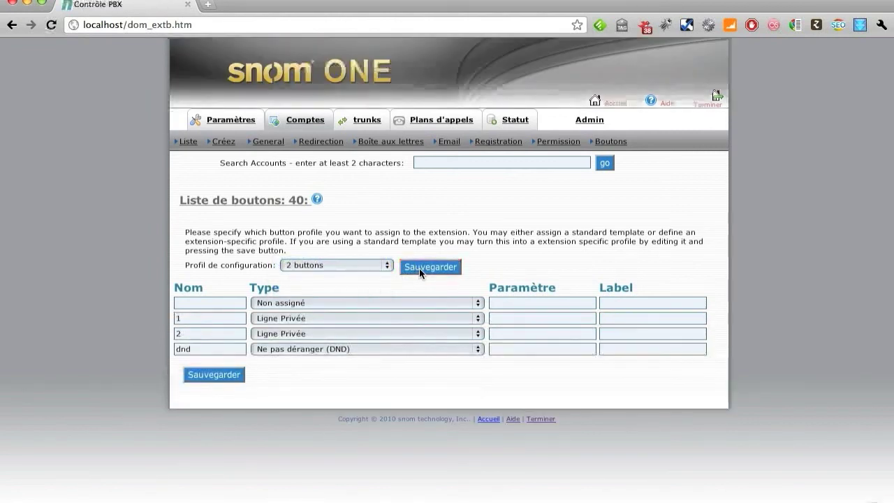
click(401, 334)
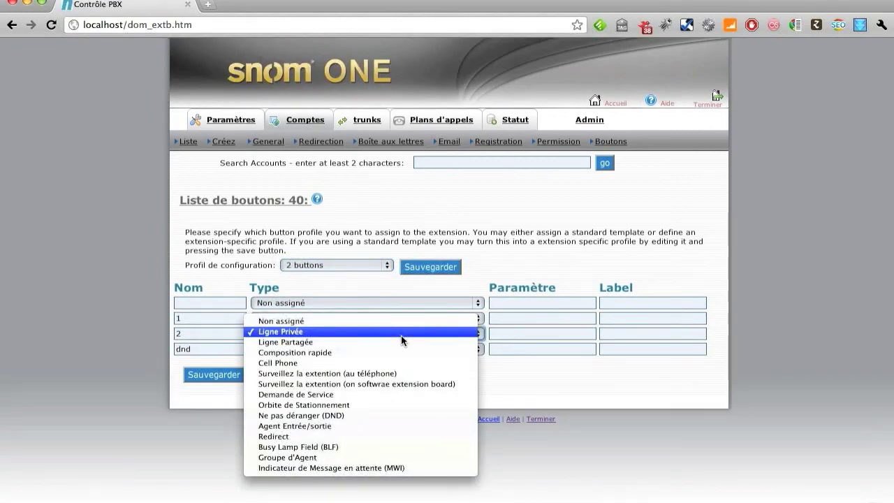
click(685, 393)
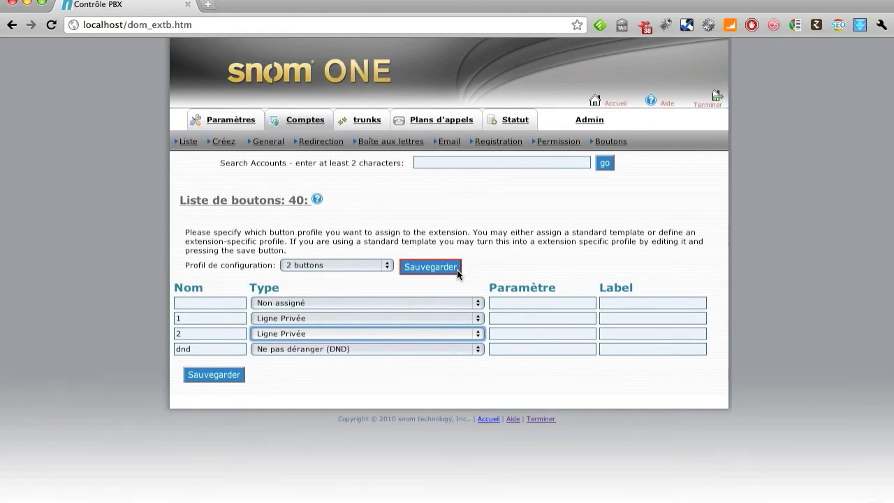
key(ctrl+t)
text(snommini)
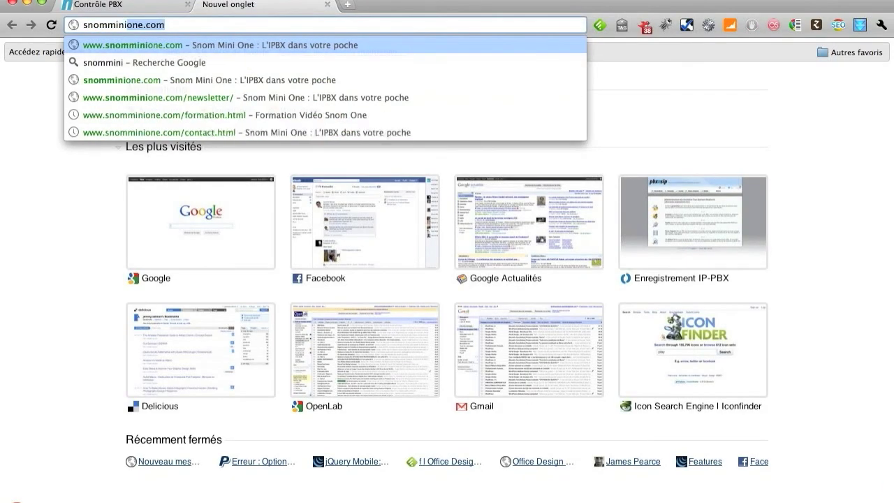
Load snomminione.com and scroll its 'Autres produits' page down to the Snom One licences
key(Return)
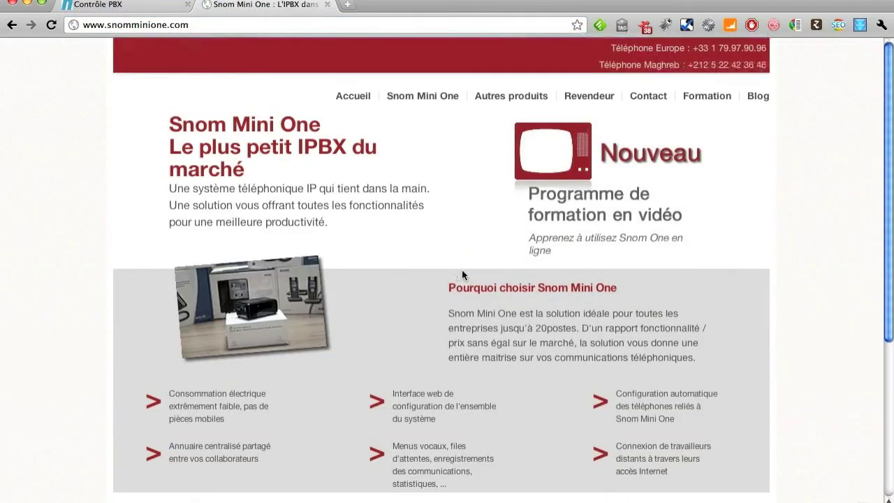
click(518, 102)
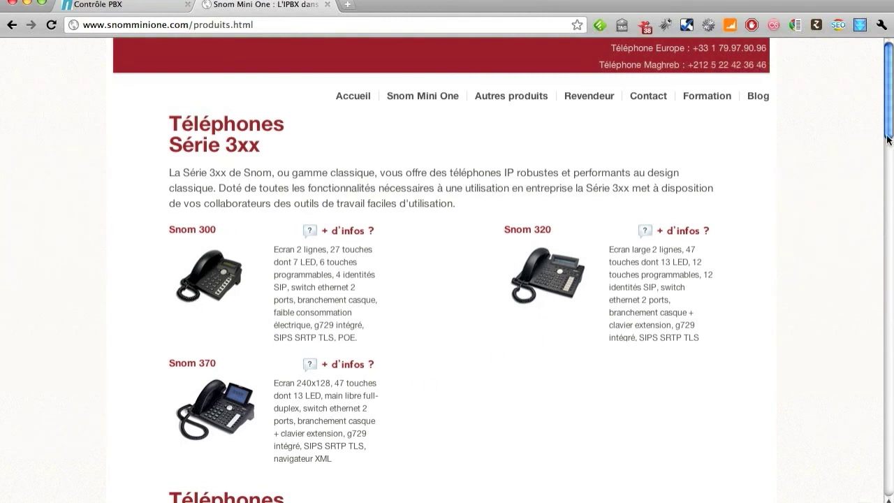
scroll(893, 195, down, 5)
scroll(892, 213, down, 1)
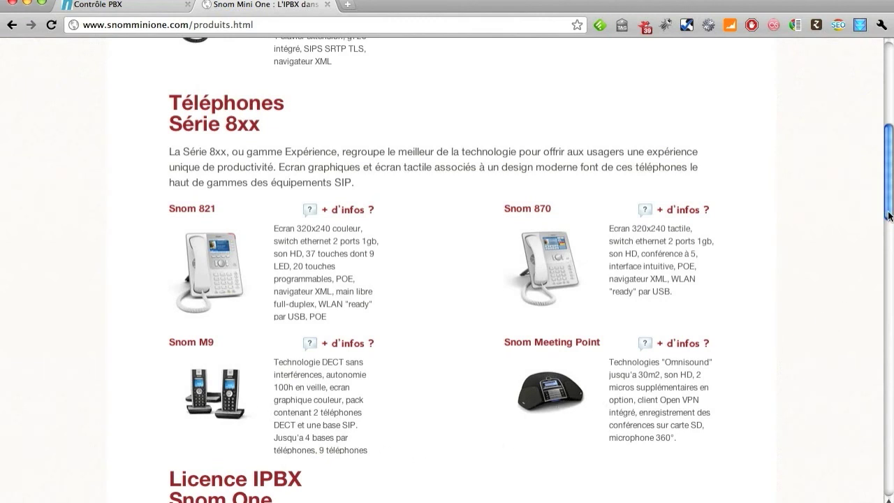
drag(890, 216, 890, 315)
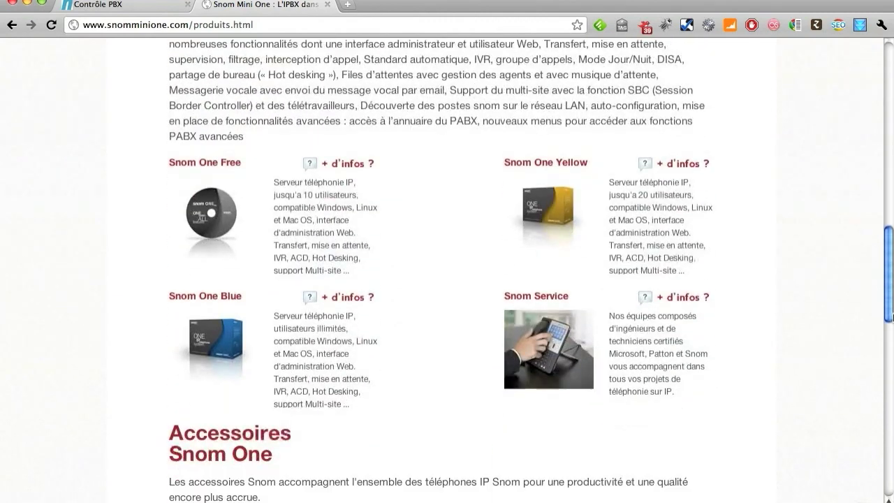